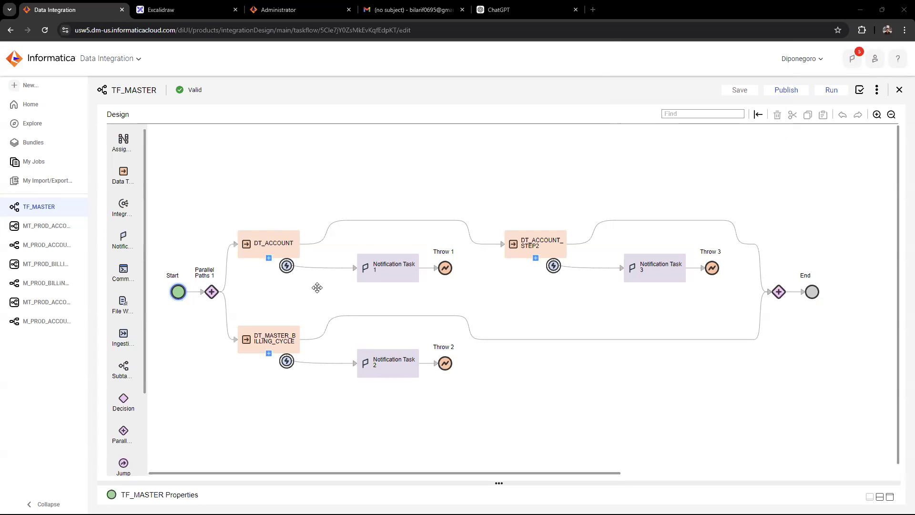
Switch from the TF_MASTER taskflow to the Excalidraw diagram of the datasource, staging and datamart flow
{"action": "left_click", "coordinate": [256, 251]}
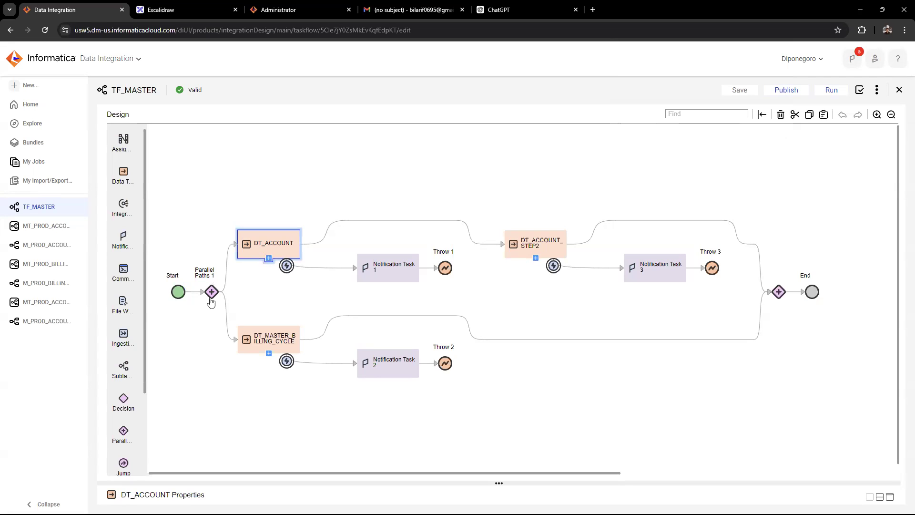
{"action": "left_click", "coordinate": [162, 12]}
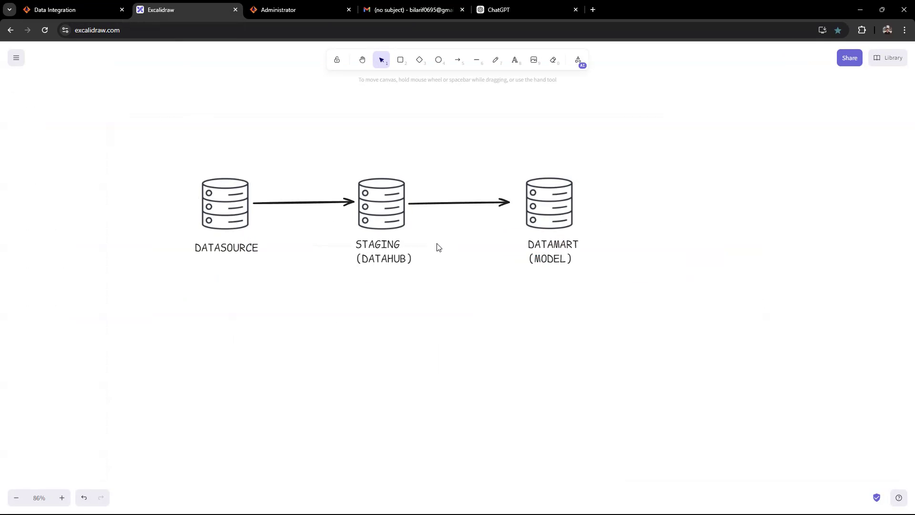
Switch to DBeaver and query ACCOUNT_NO, ACCOUNTNAME and ACC_SEGMENT from DATAHUB.MODEL_MASTER_ACCOUNT
{"action": "key", "text": "alt+Tab"}
{"action": "key", "text": "alt+Tab"}
{"action": "key", "text": "alt+Tab"}
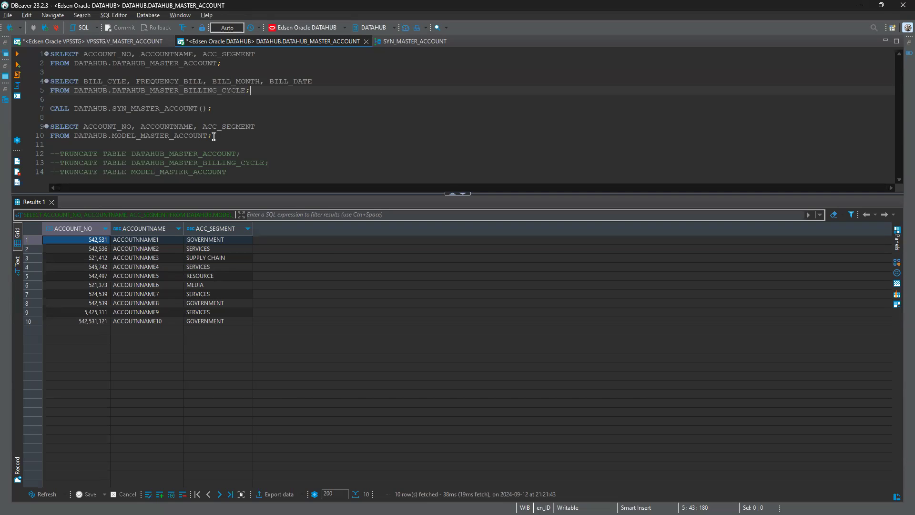
{"action": "left_click_drag", "start_coordinate": [214, 137], "coordinate": [47, 126]}
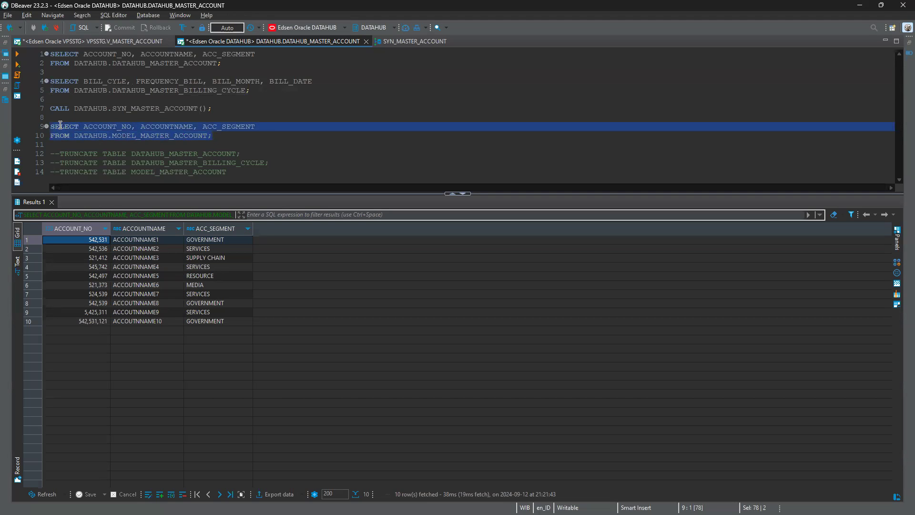
{"action": "left_click", "coordinate": [143, 67]}
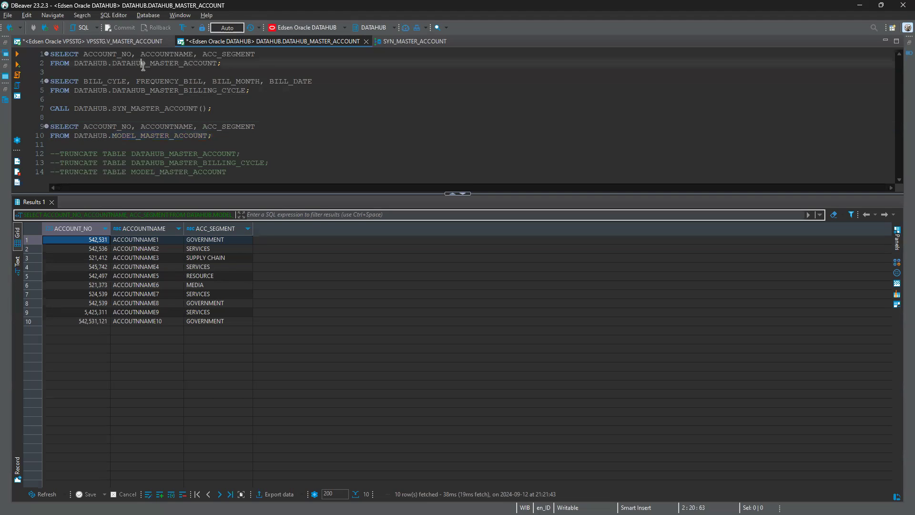
{"action": "left_click_drag", "start_coordinate": [212, 135], "coordinate": [37, 130]}
{"action": "double_click", "coordinate": [151, 137]}
{"action": "left_click_drag", "start_coordinate": [212, 137], "coordinate": [48, 125]}
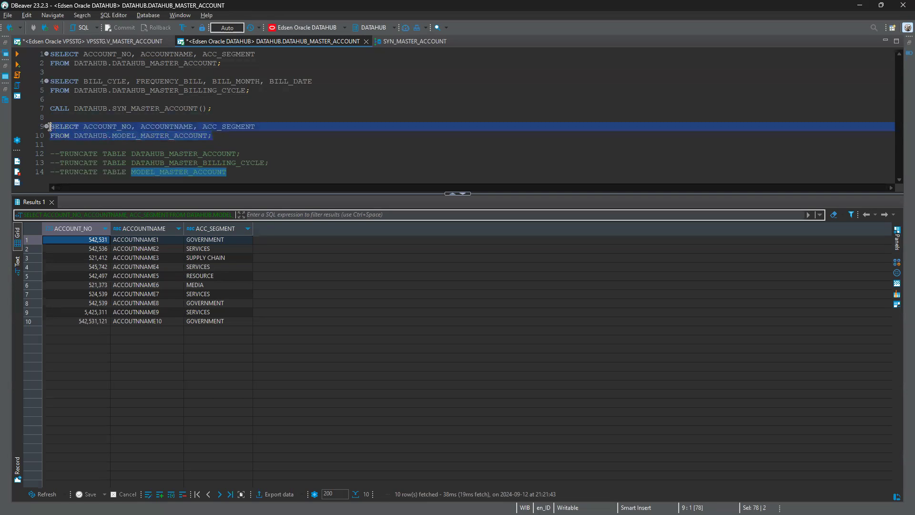
{"action": "key", "text": "ctrl+Return"}
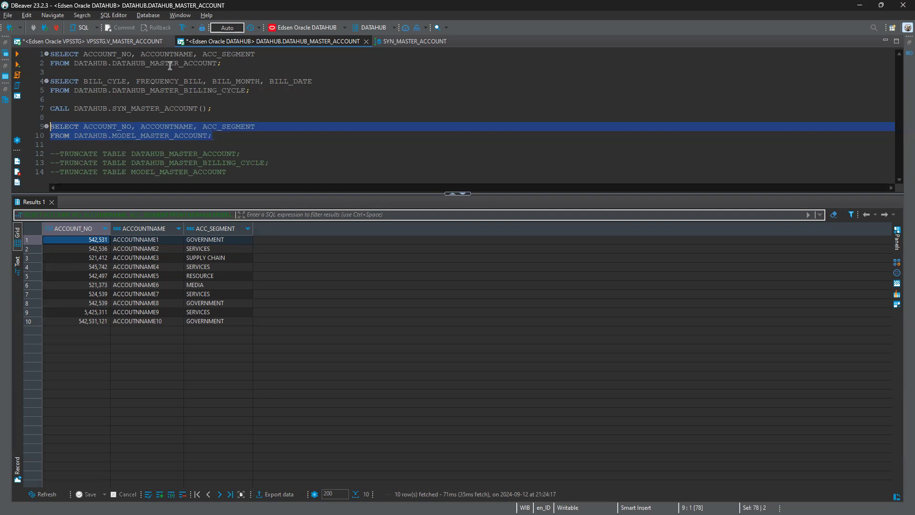
Run the existing queries on DATAHUB.DATAHUB_MASTER_ACCOUNT and DATAHUB.DATAHUB_MASTER_BILLING_CYCLE to inspect the staging data
{"action": "left_click_drag", "start_coordinate": [222, 64], "coordinate": [26, 53]}
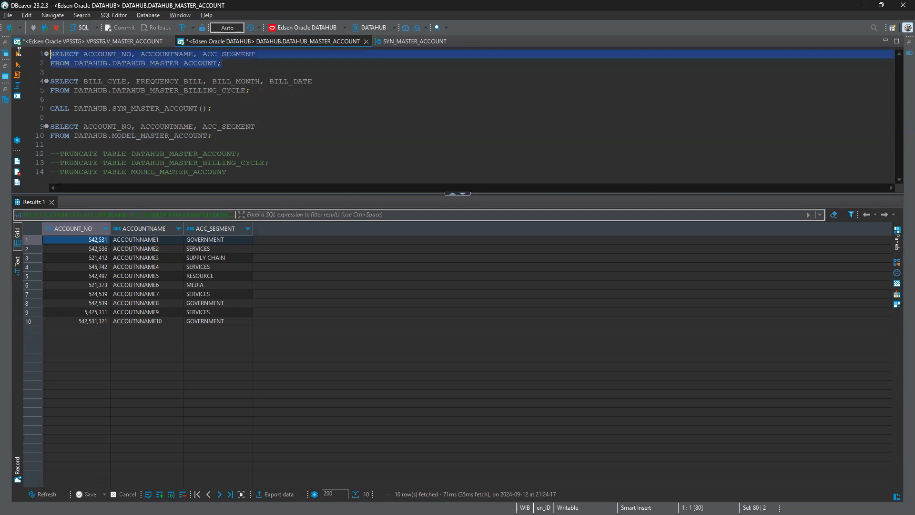
{"action": "key", "text": "ctrl+Return"}
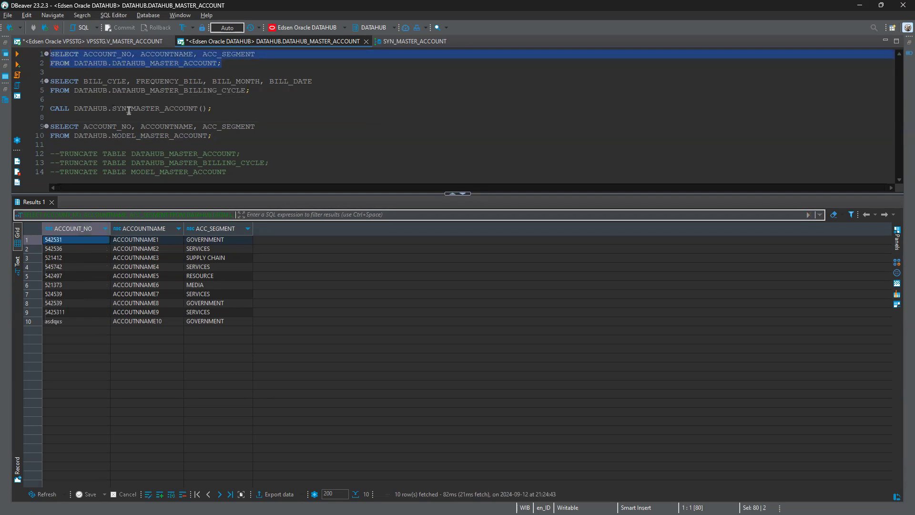
{"action": "left_click_drag", "start_coordinate": [250, 90], "coordinate": [38, 82]}
{"action": "key", "text": "ctrl+Return"}
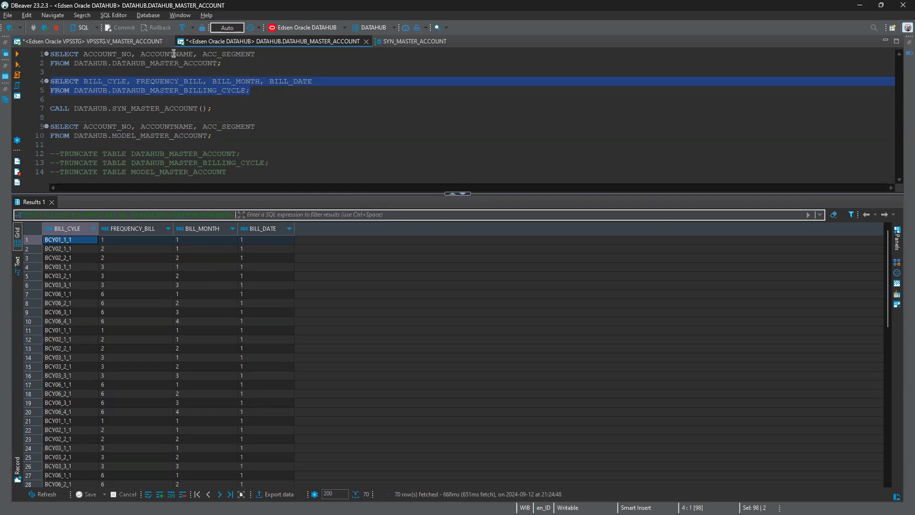
Run the source queries on VPSSTG.V_MASTER_ACCOUNT and VPSSTG.V_MASTER_BILLING_CYCLE in the VPSSTG script
{"action": "left_click", "coordinate": [139, 41]}
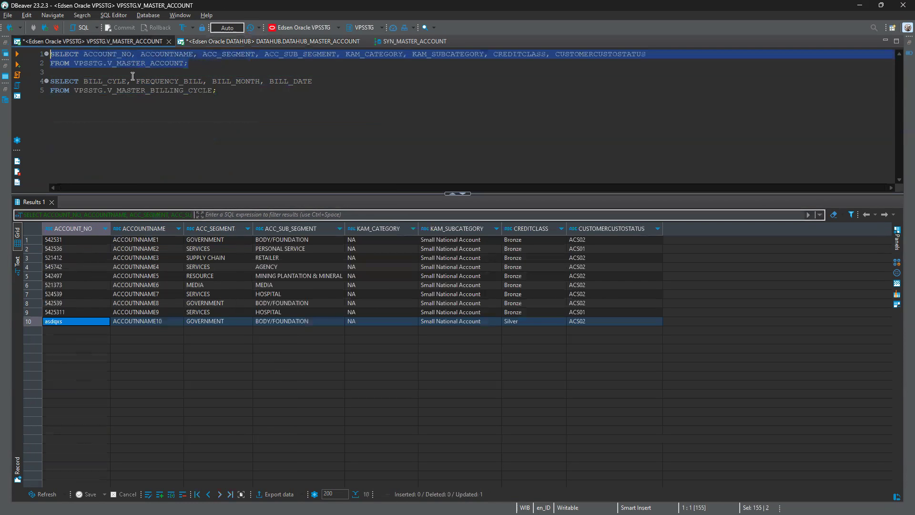
{"action": "left_click_drag", "start_coordinate": [207, 63], "coordinate": [53, 51]}
{"action": "key", "text": "ctrl+Return"}
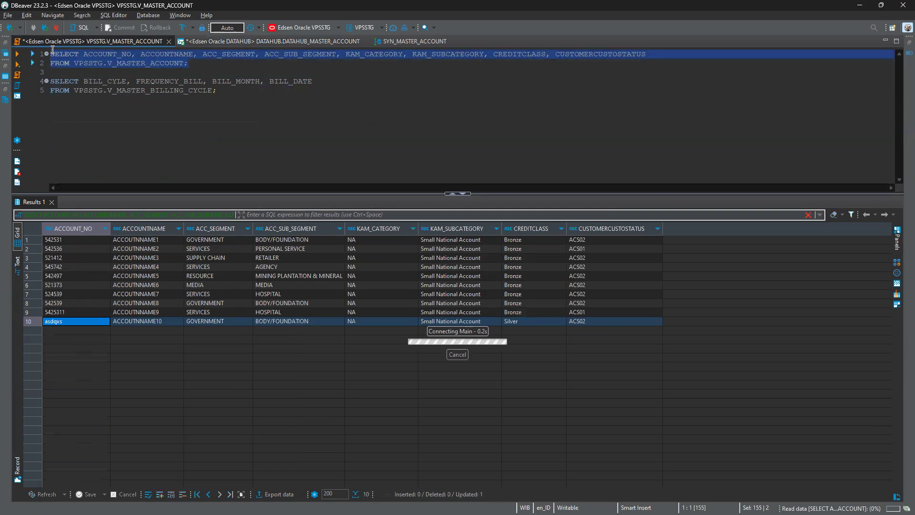
{"action": "double_click", "coordinate": [139, 64]}
{"action": "left_click_drag", "start_coordinate": [231, 90], "coordinate": [38, 79]}
{"action": "key", "text": "ctrl+Return"}
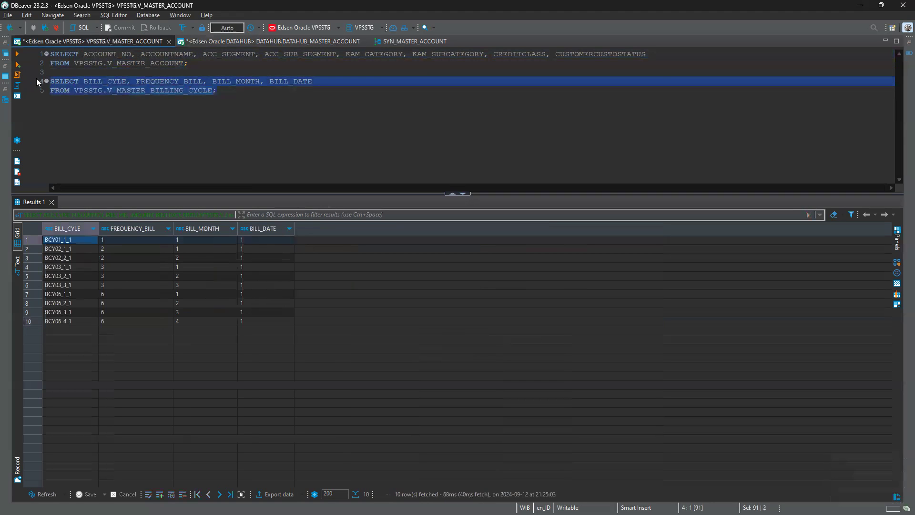
Truncate the DATAHUB_MASTER_ACCOUNT and DATAHUB_MASTER_BILLING_CYCLE tables by running the commented statements in the DATAHUB script
{"action": "left_click", "coordinate": [191, 42]}
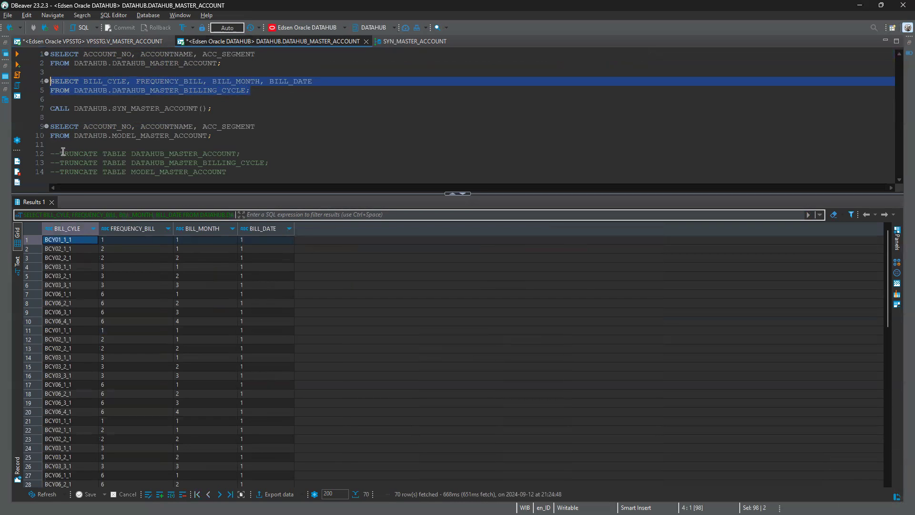
{"action": "left_click_drag", "start_coordinate": [59, 154], "coordinate": [247, 158]}
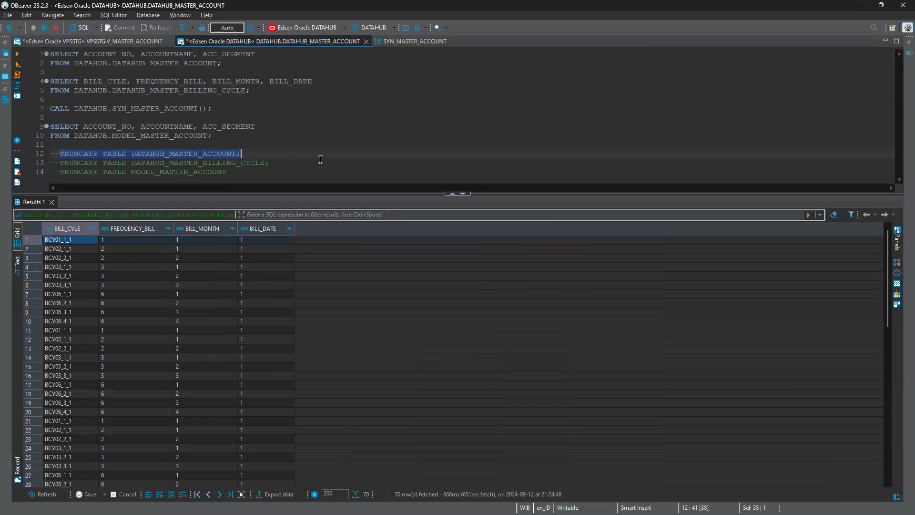
{"action": "key", "text": "ctrl+Return"}
{"action": "key", "text": "Down"}
{"action": "key", "text": "ctrl+Left"}
{"action": "key", "text": "ctrl+Left"}
{"action": "key", "text": "ctrl+Left"}
{"action": "key", "text": "ctrl+shift+Right"}
{"action": "key", "text": "ctrl+shift+Right"}
{"action": "key", "text": "shift+End"}
{"action": "key", "text": "ctrl+Return"}
Truncate the MODEL_MASTER_ACCOUNT table with the last commented statement
{"action": "key", "text": "Down"}
{"action": "key", "text": "ctrl+Left"}
{"action": "key", "text": "ctrl+Left"}
{"action": "key", "text": "ctrl+Left"}
{"action": "key", "text": "shift+End"}
{"action": "key", "text": "ctrl+Return"}
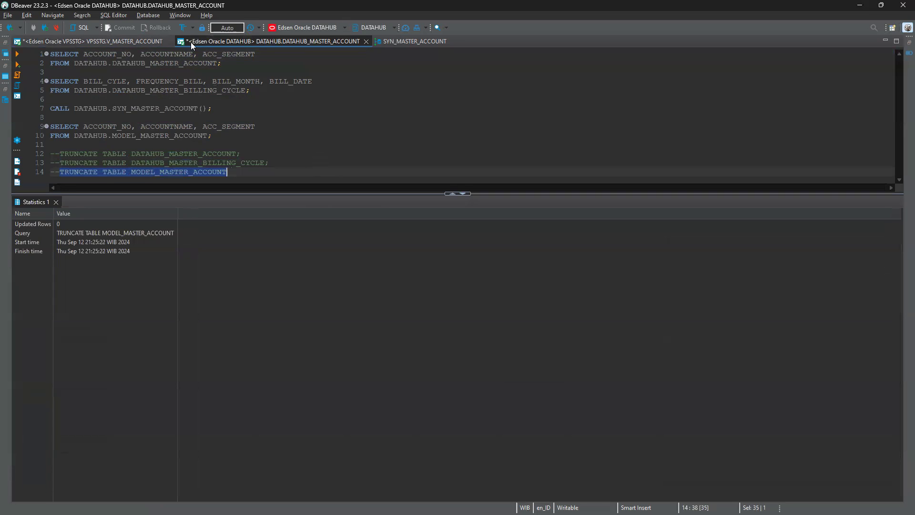
Query VPSSTG.V_MASTER_ACCOUNT, replace the non-numeric ACCOUNT_NO in row 10 with a numeric account number, and save it
{"action": "left_click", "coordinate": [129, 42]}
{"action": "left_click_drag", "start_coordinate": [194, 63], "coordinate": [2, 43]}
{"action": "key", "text": "ctrl+Return"}
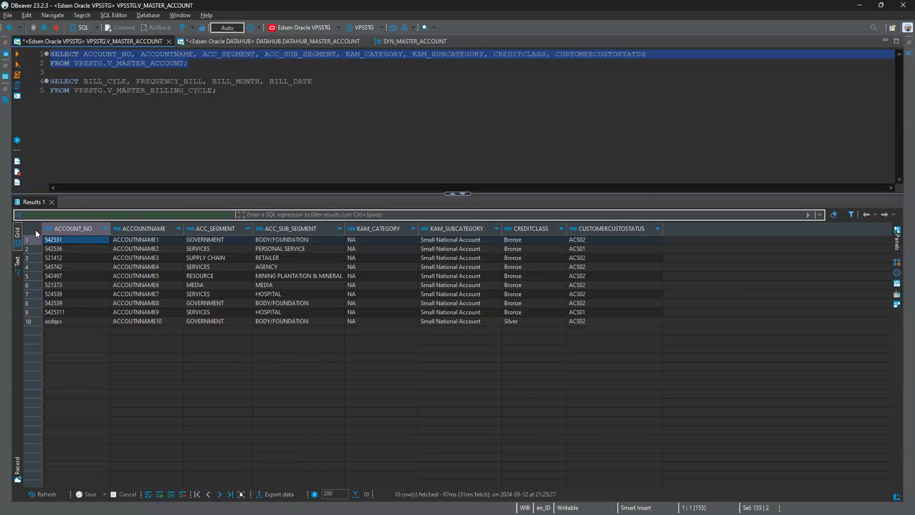
{"action": "double_click", "coordinate": [62, 321]}
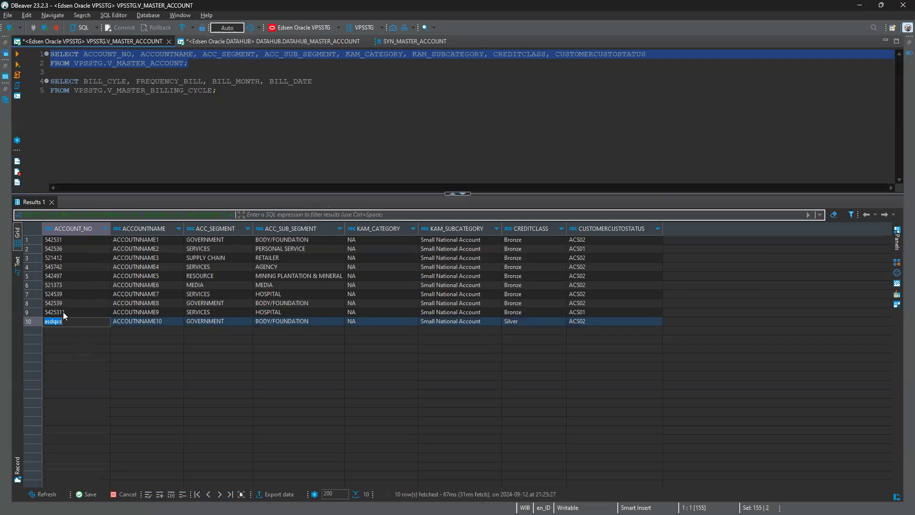
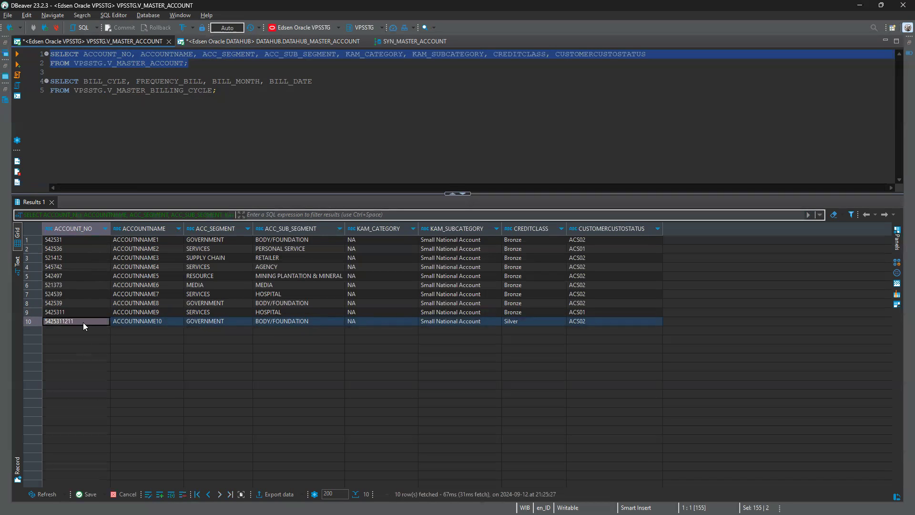
{"action": "key", "text": "Return"}
Query VPSSTG.V_MASTER_BILLING_CYCLE and return to the TF_MASTER taskflow in Informatica Data Integration
{"action": "left_click_drag", "start_coordinate": [313, 147], "coordinate": [43, 81]}
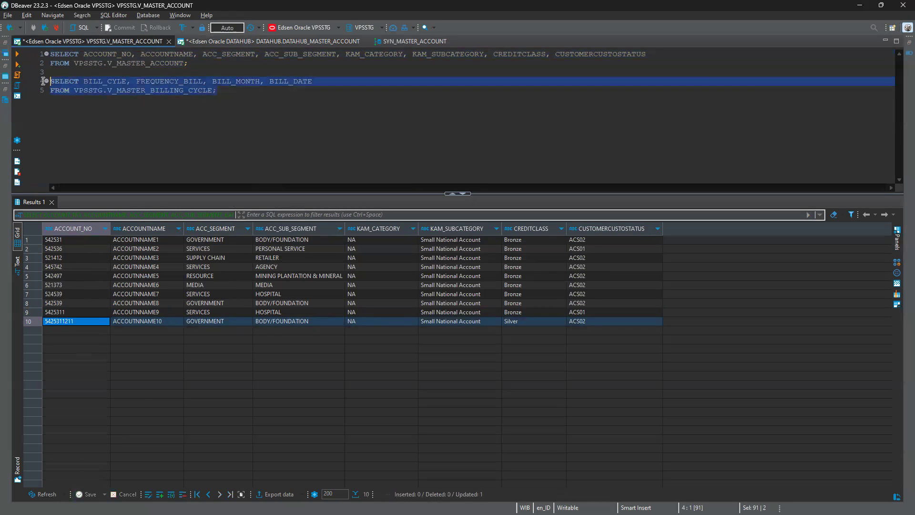
{"action": "key", "text": "ctrl+Return"}
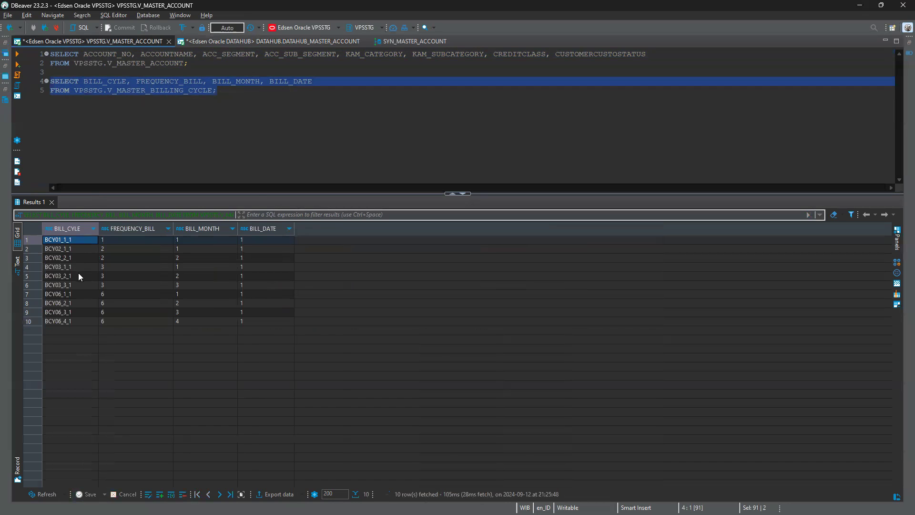
{"action": "key", "text": "alt+Tab"}
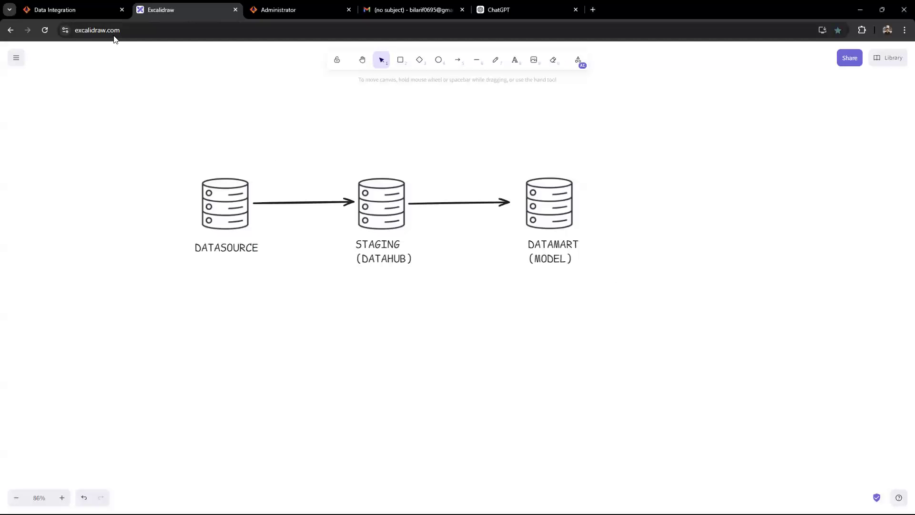
{"action": "left_click", "coordinate": [67, 10]}
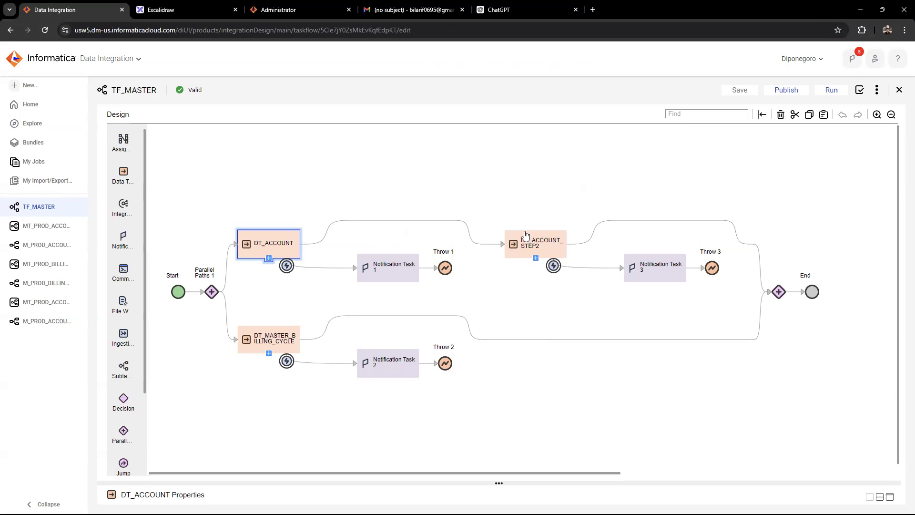
Open the mapping task behind the DT_ACCOUNT step and its mapping M_PROD_ACCOUNT_STEP1
{"action": "left_click", "coordinate": [527, 247]}
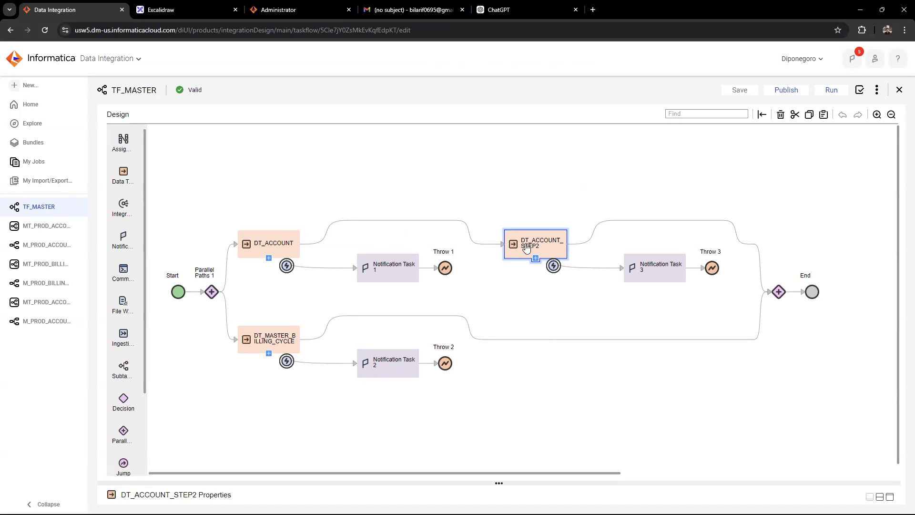
{"action": "left_click", "coordinate": [283, 253]}
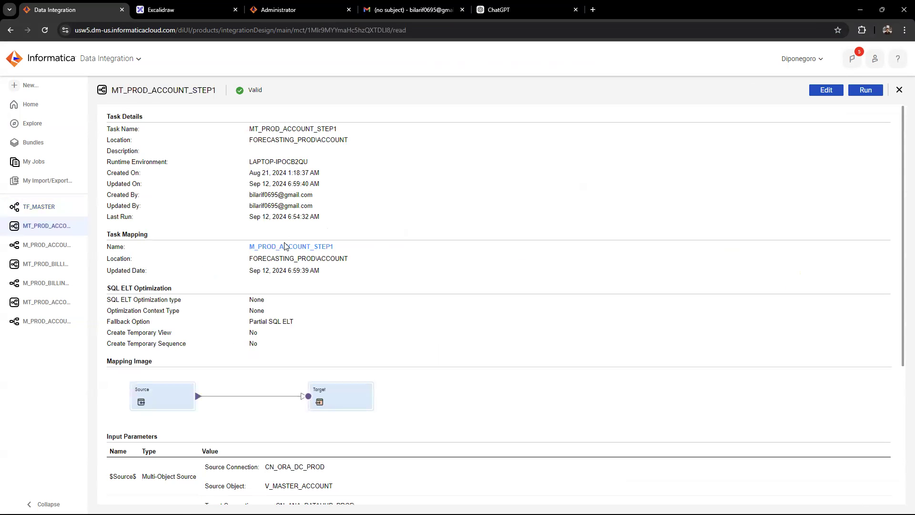
{"action": "left_click", "coordinate": [287, 247]}
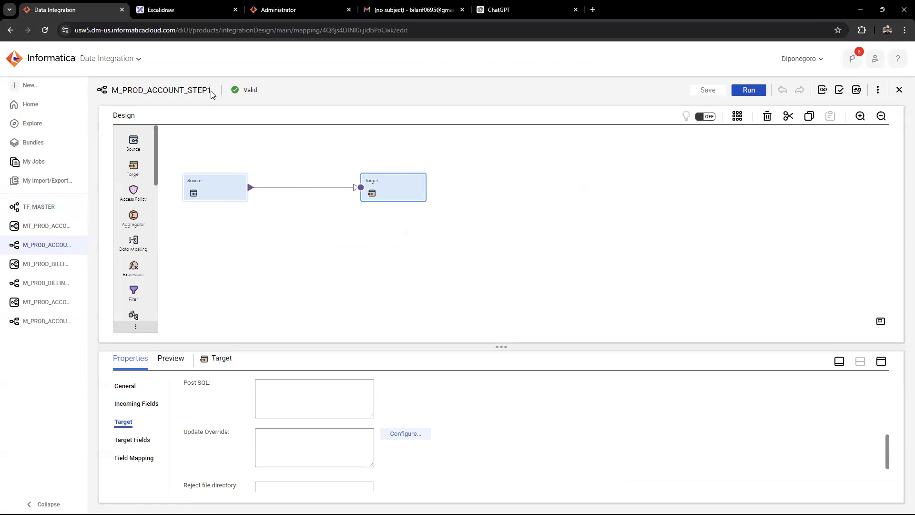
Examine the connection and object settings of the Source and Target in M_PROD_ACCOUNT_STEP1, including the target's operation and truncate option
{"action": "left_click", "coordinate": [125, 386]}
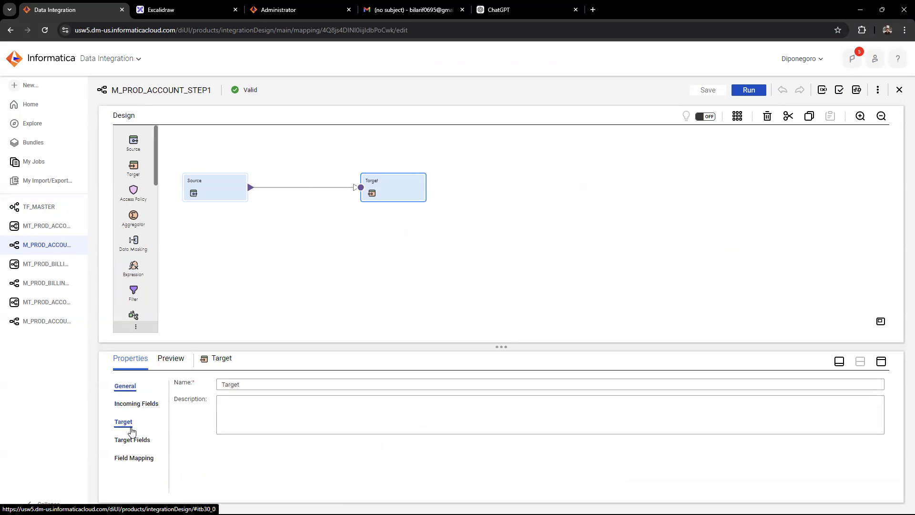
{"action": "left_click", "coordinate": [128, 421]}
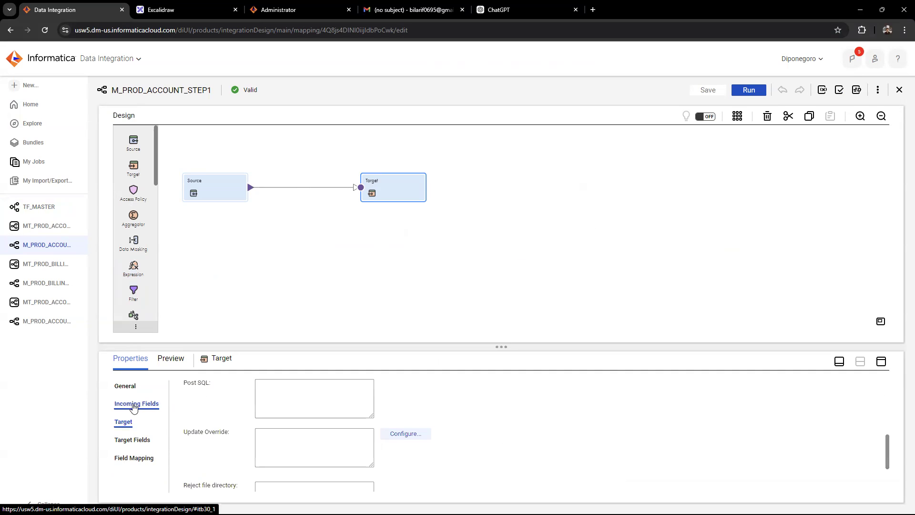
{"action": "left_click_drag", "start_coordinate": [888, 448], "coordinate": [883, 372]}
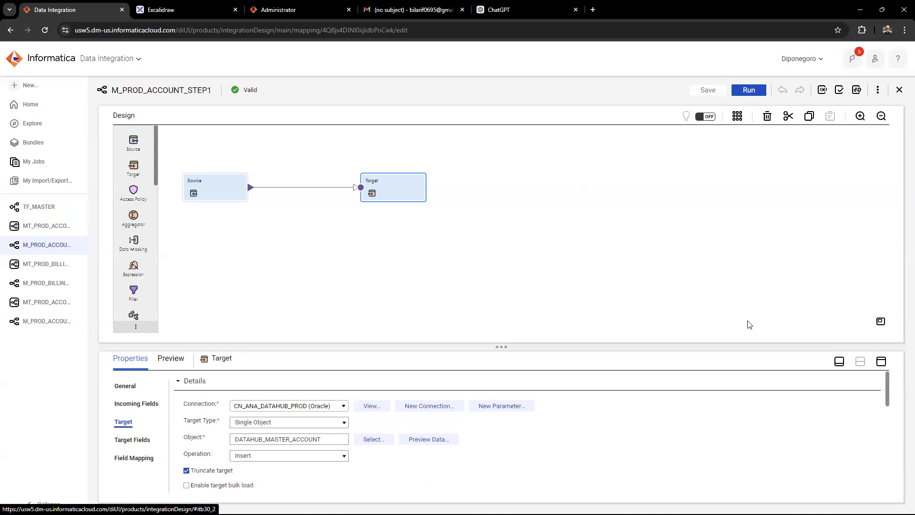
{"action": "left_click", "coordinate": [226, 193]}
{"action": "left_click", "coordinate": [125, 405]}
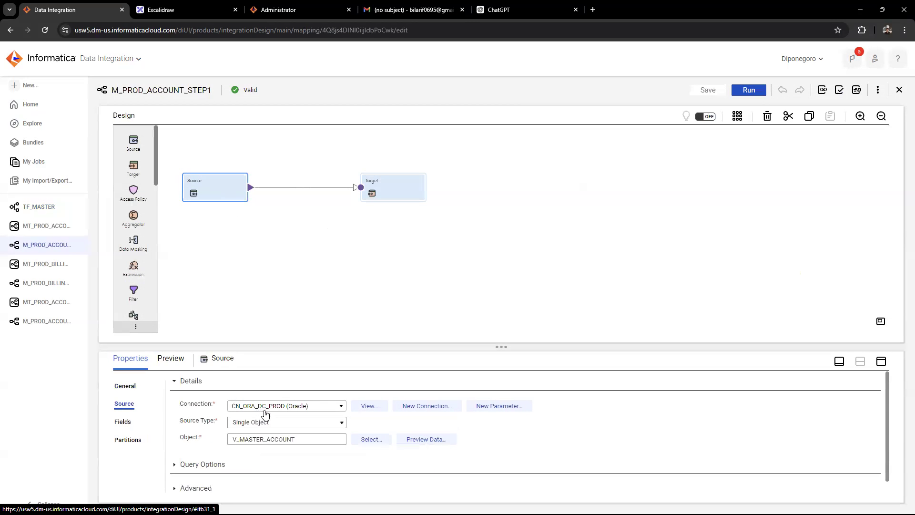
{"action": "left_click", "coordinate": [377, 176]}
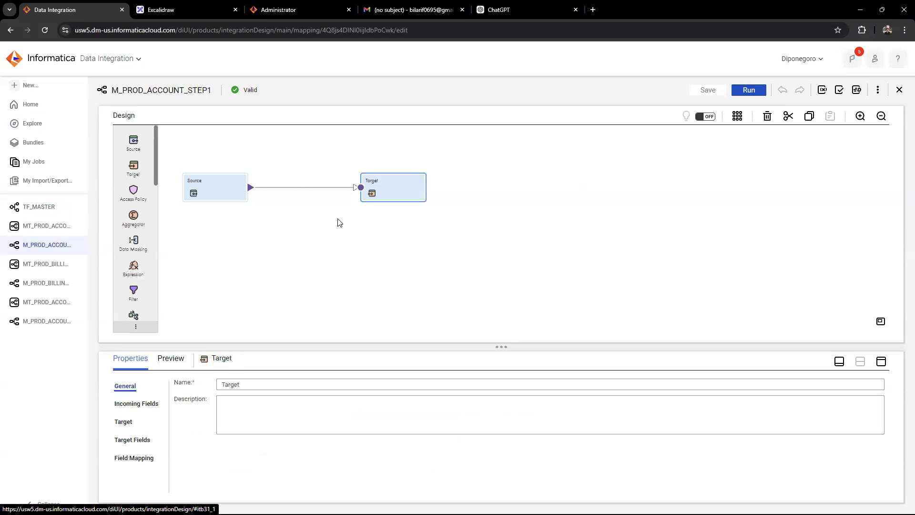
{"action": "left_click", "coordinate": [125, 422]}
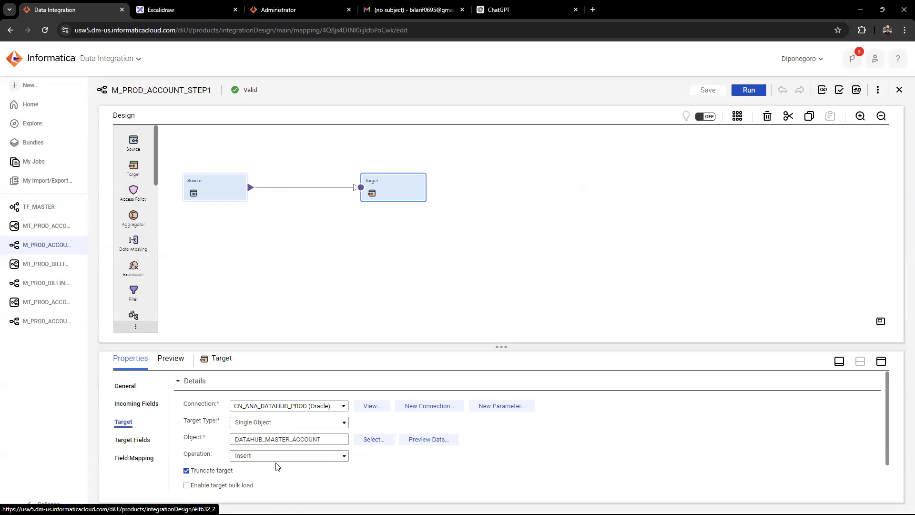
Return to the TF_MASTER taskflow and open the mapping task behind the DT_MASTER_BILLING_CYCLE step
{"action": "left_click", "coordinate": [43, 206]}
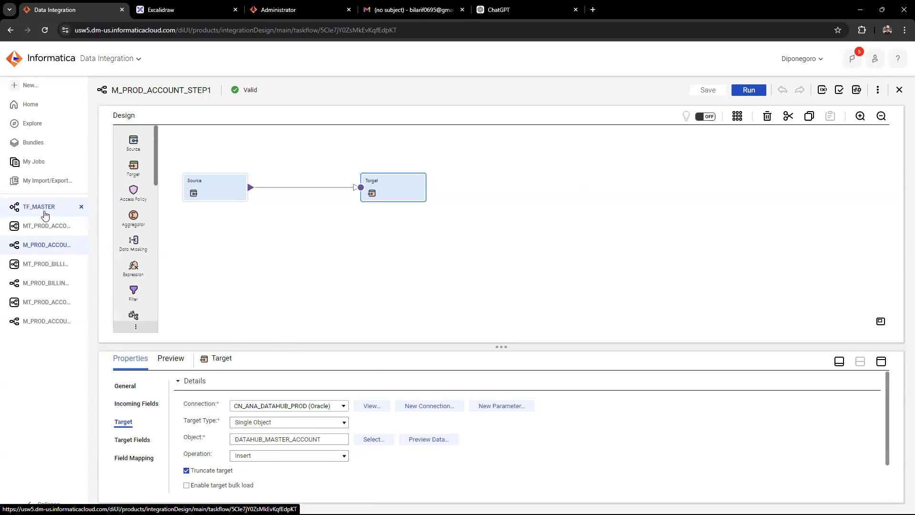
{"action": "left_click", "coordinate": [264, 341]}
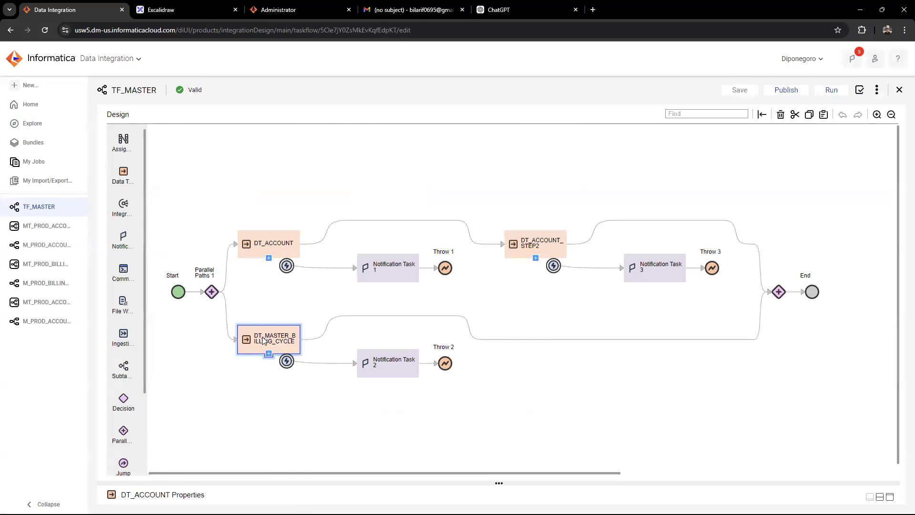
{"action": "double_click", "coordinate": [263, 340]}
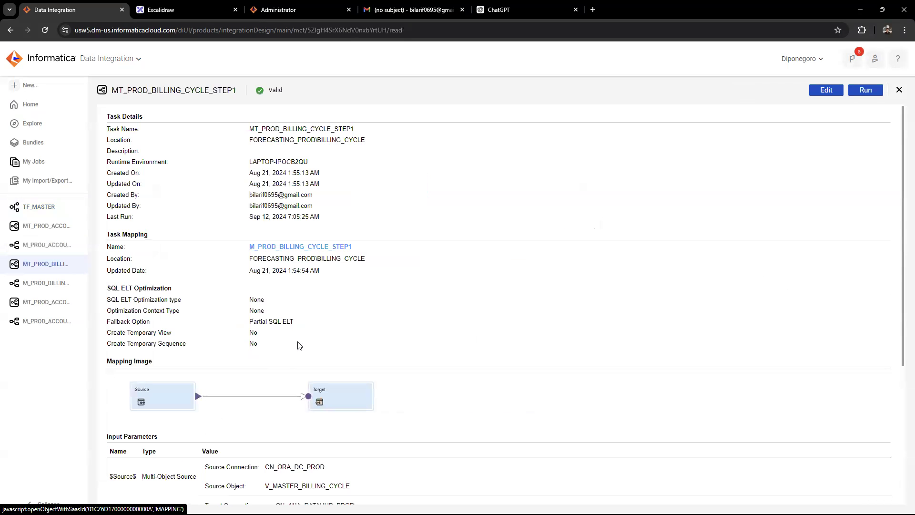
Return to the TF_MASTER taskflow and open the mapping task behind DT_ACCOUNT_STEP2 and its mapping M_PROD_ACCOUNT_STEP2
{"action": "mouse_move", "coordinate": [901, 208]}
{"action": "left_mouse_down"}
{"action": "mouse_move", "coordinate": [901, 345]}
{"action": "mouse_move", "coordinate": [901, 210]}
{"action": "left_mouse_up"}
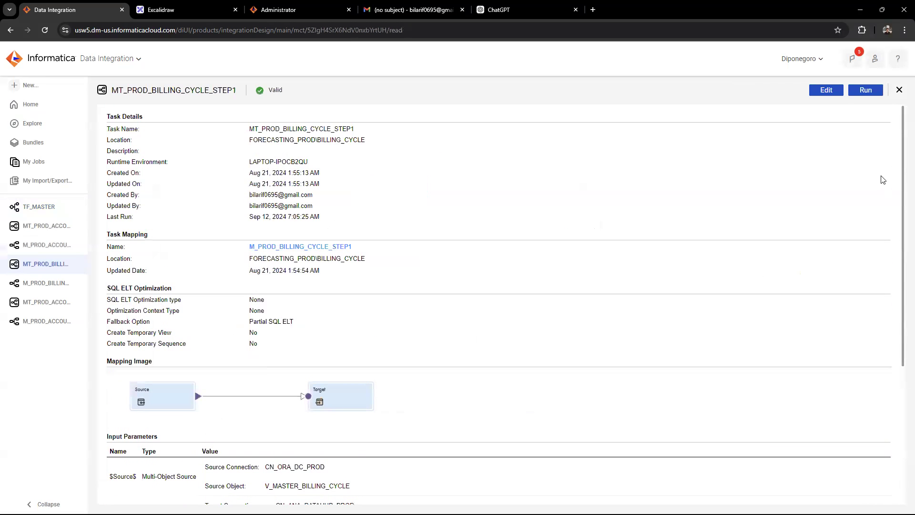
{"action": "left_click", "coordinate": [35, 213]}
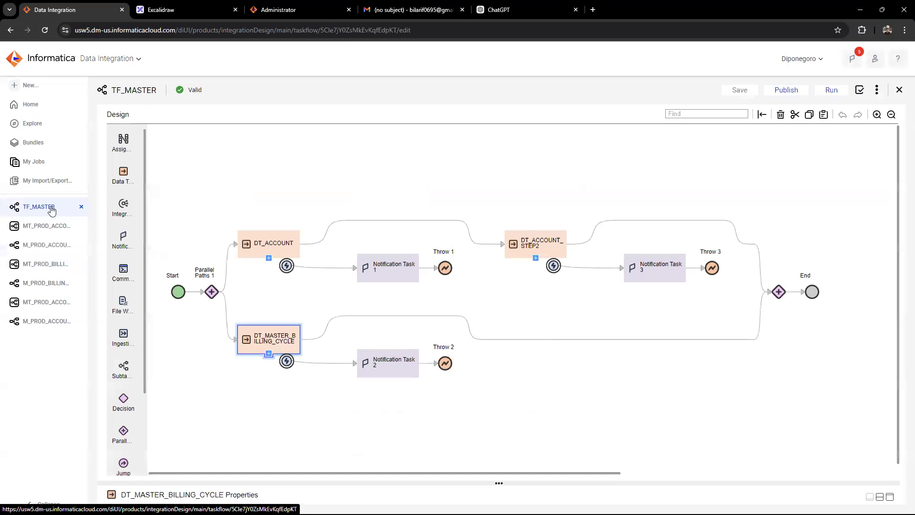
{"action": "left_click", "coordinate": [521, 250]}
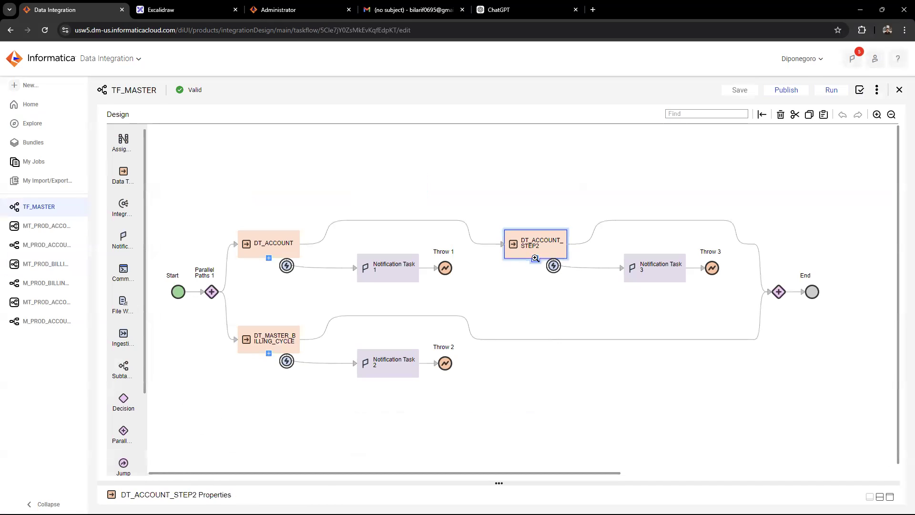
{"action": "left_click", "coordinate": [535, 258]}
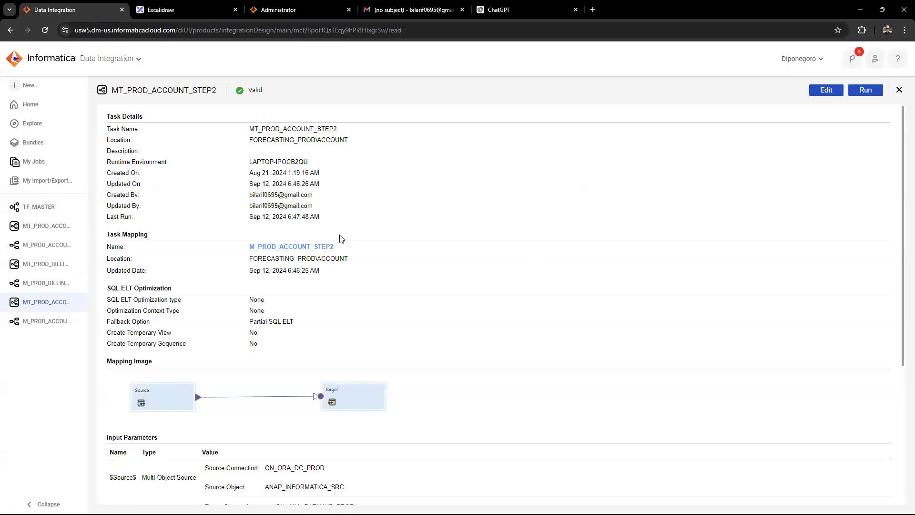
{"action": "left_click", "coordinate": [313, 248]}
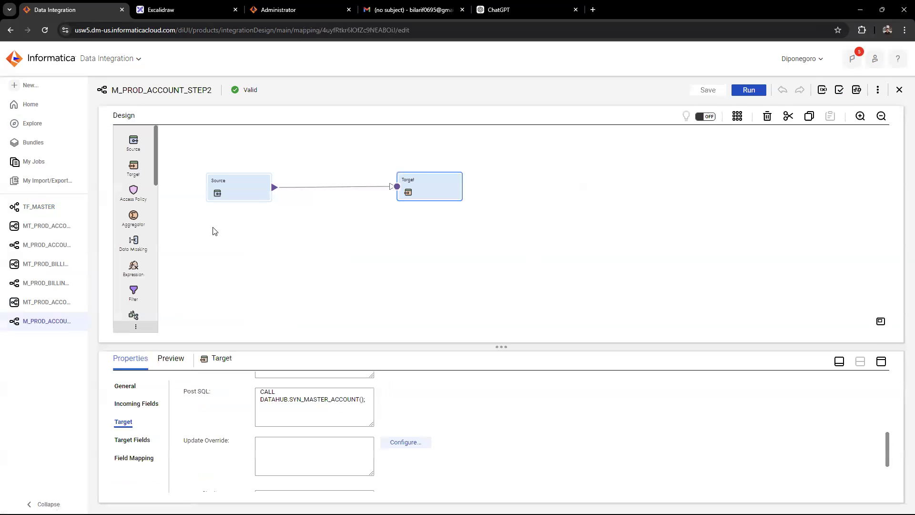
Examine the Source settings of M_PROD_ACCOUNT_STEP2 and preview the data of its object ANAP_INFORMATICA_SRC
{"action": "left_click_drag", "start_coordinate": [889, 448], "coordinate": [890, 368]}
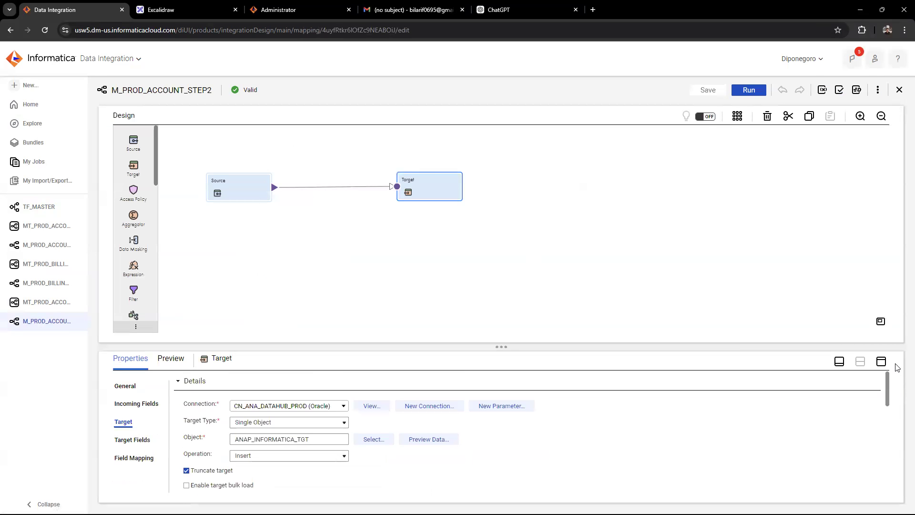
{"action": "left_click", "coordinate": [241, 194]}
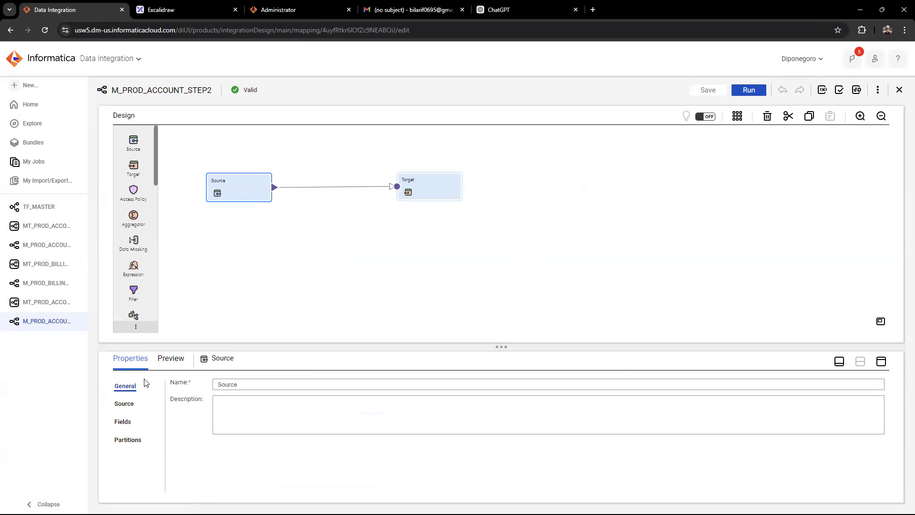
{"action": "left_click", "coordinate": [124, 404]}
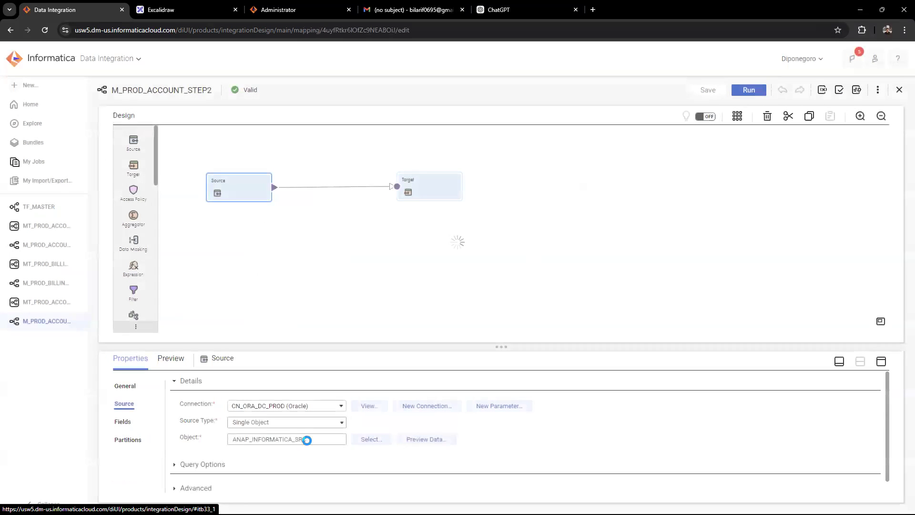
{"action": "left_click_drag", "start_coordinate": [307, 439], "coordinate": [221, 446]}
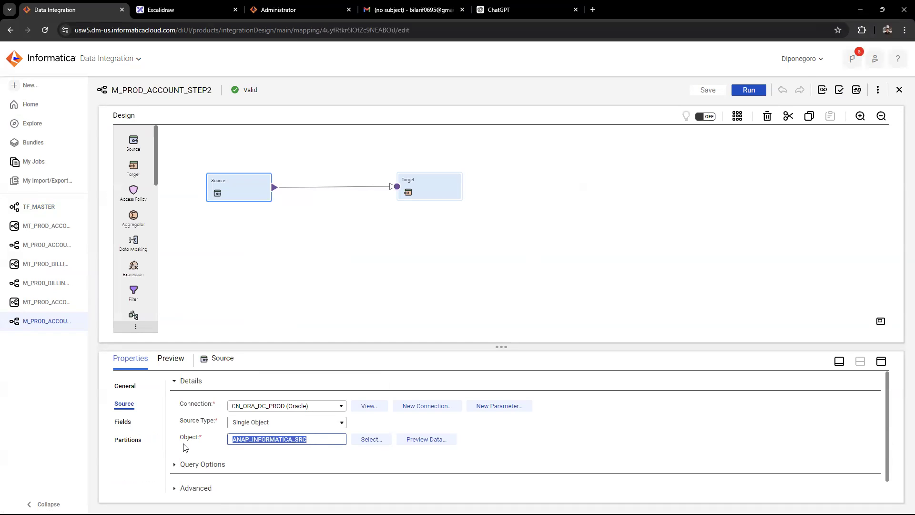
{"action": "left_click", "coordinate": [427, 440]}
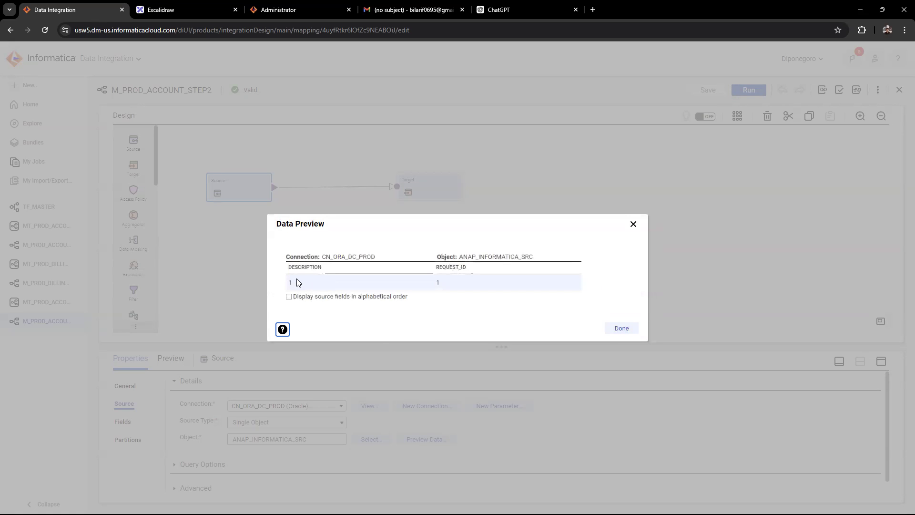
{"action": "left_click", "coordinate": [615, 330]}
Examine the Target settings of M_PROD_ACCOUNT_STEP2, including the Post SQL call in the advanced options
{"action": "left_click", "coordinate": [447, 197]}
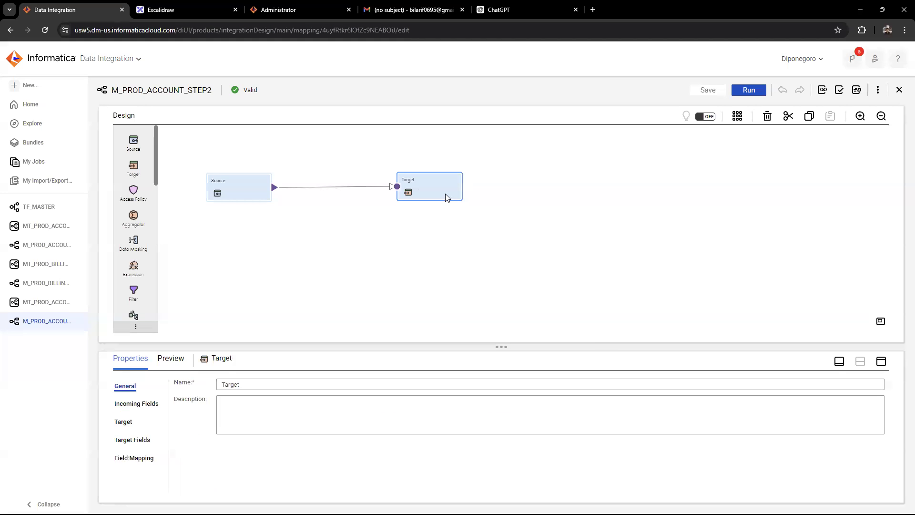
{"action": "left_click", "coordinate": [124, 422]}
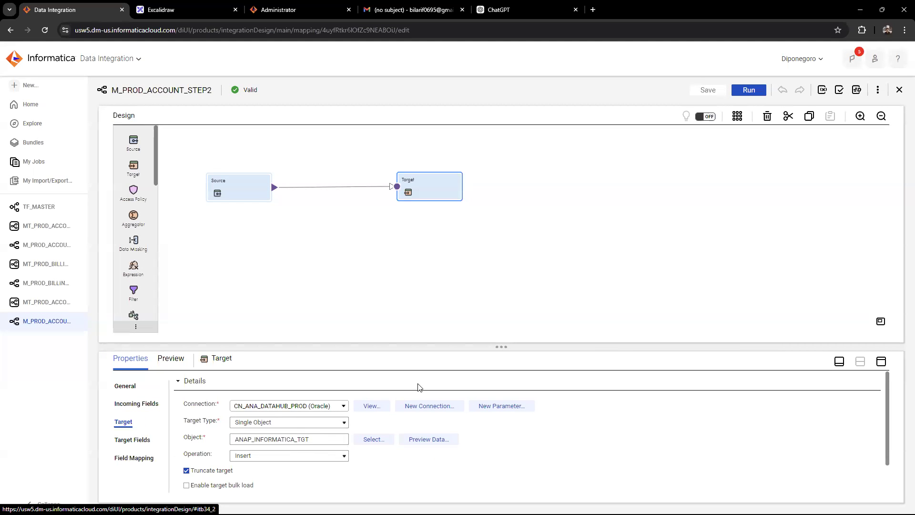
{"action": "left_click_drag", "start_coordinate": [889, 395], "coordinate": [891, 439]}
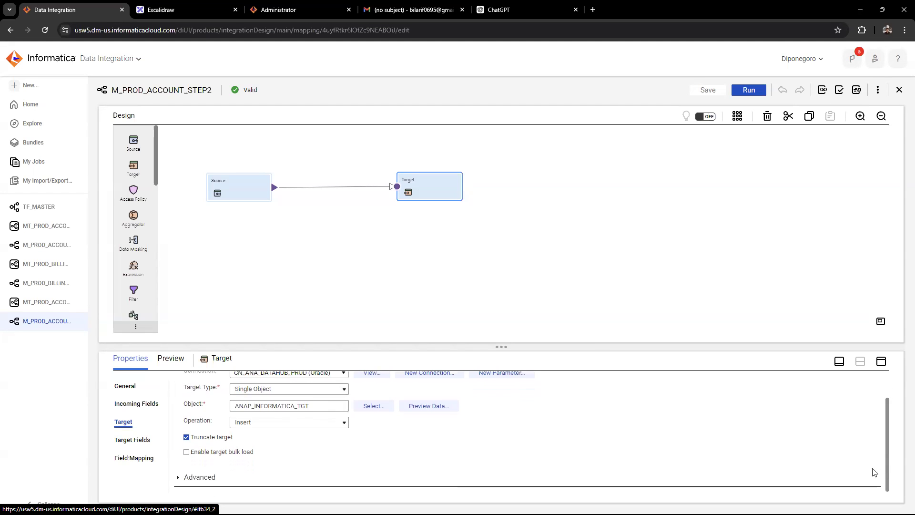
{"action": "left_click", "coordinate": [289, 478]}
{"action": "scroll", "coordinate": [292, 473], "scroll_direction": "down", "scroll_amount": 2}
{"action": "scroll", "coordinate": [293, 472], "scroll_direction": "down", "scroll_amount": 1}
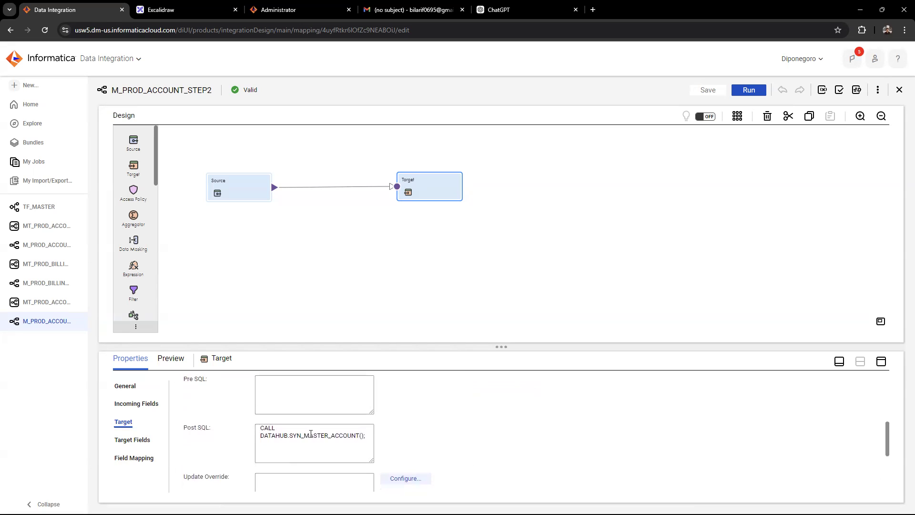
{"action": "left_click_drag", "start_coordinate": [366, 436], "coordinate": [243, 433]}
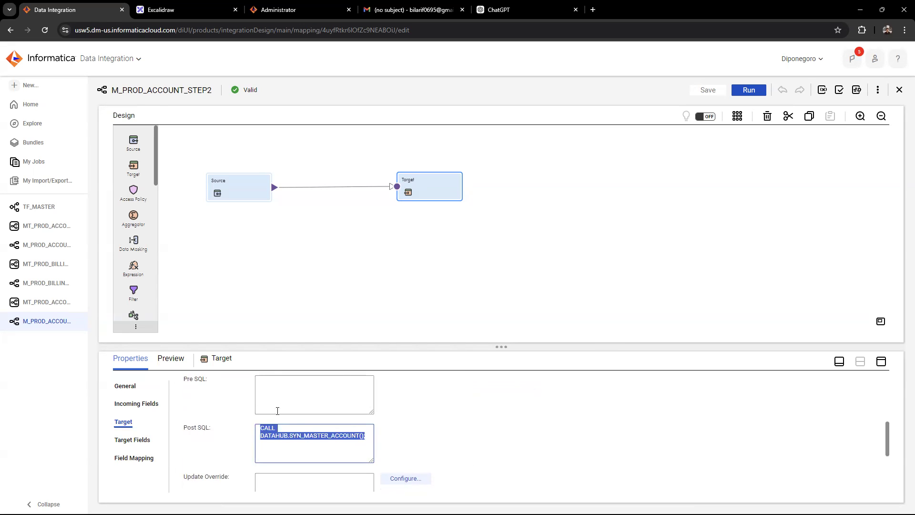
Run the TF_MASTER taskflow and open its job list from the start notification
{"action": "left_click", "coordinate": [40, 206]}
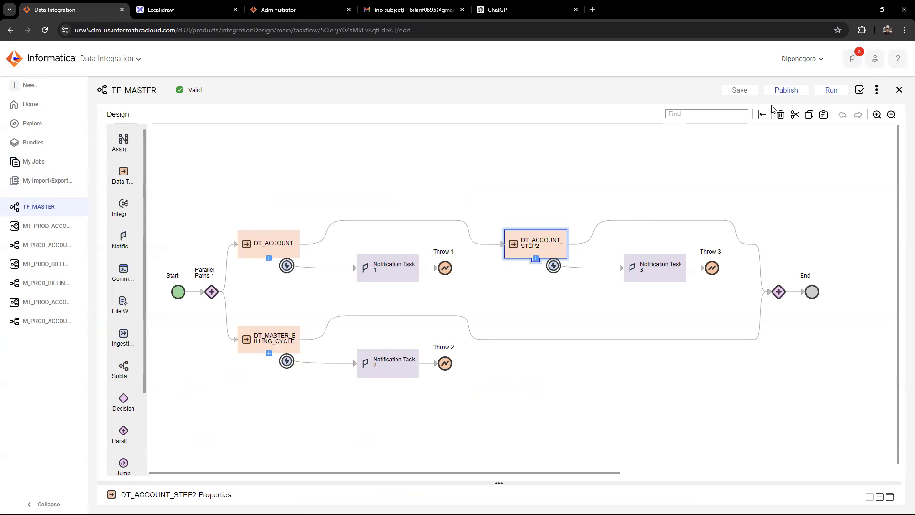
{"action": "left_click", "coordinate": [828, 90]}
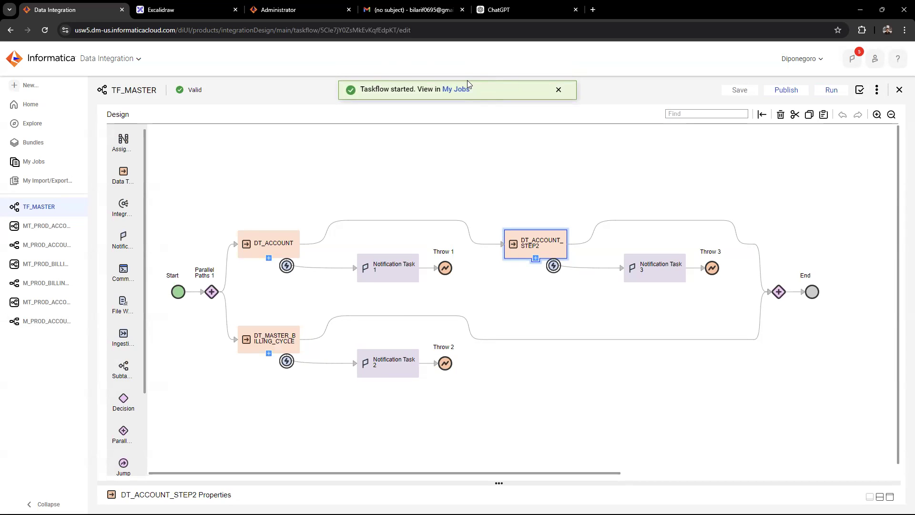
{"action": "left_click", "coordinate": [461, 89]}
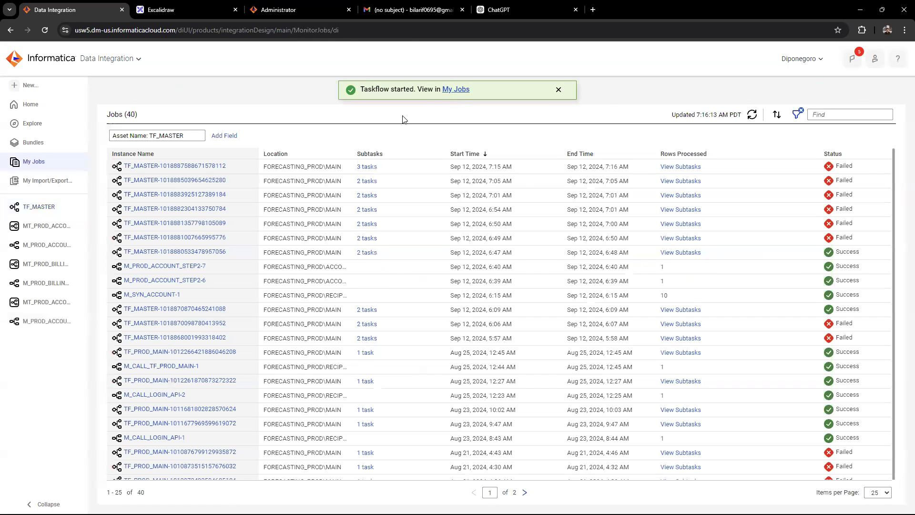
Monitor the newest TF_MASTER run by viewing its subtasks and refreshing their status until all have finished
{"action": "left_click", "coordinate": [751, 115]}
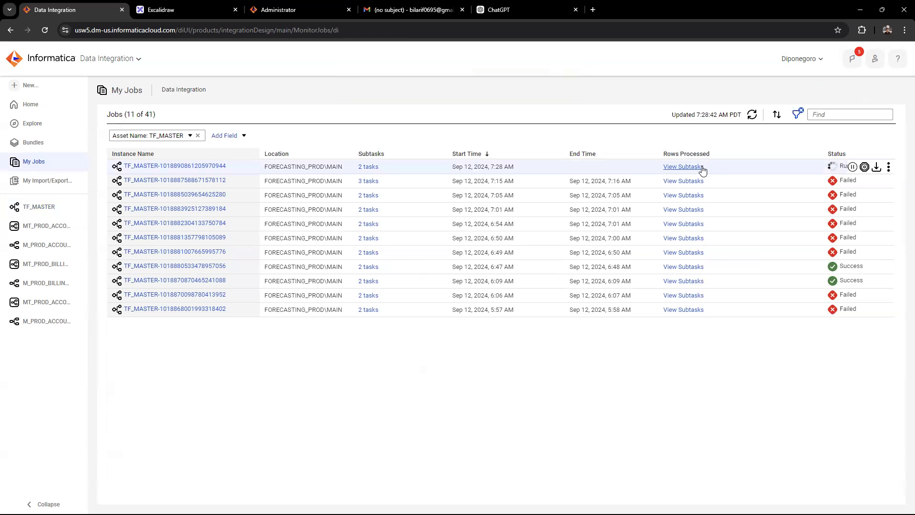
{"action": "left_click", "coordinate": [684, 167]}
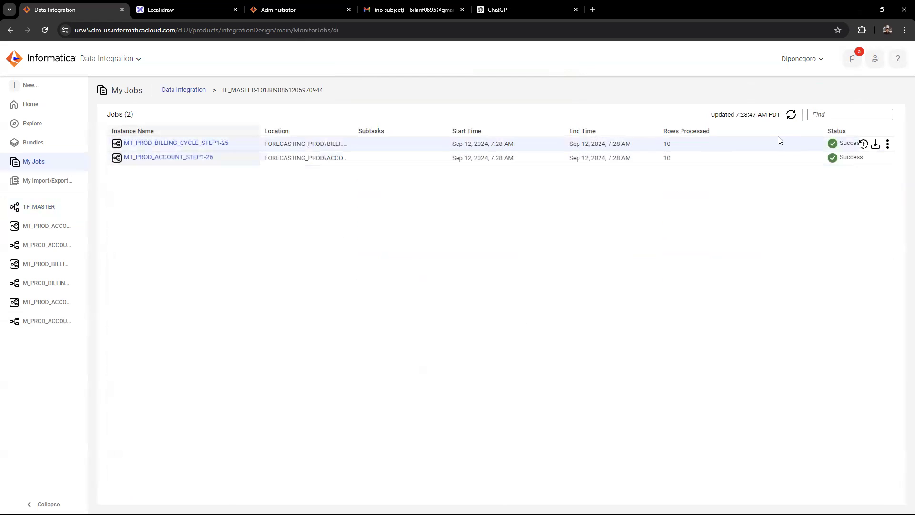
{"action": "left_click", "coordinate": [791, 115]}
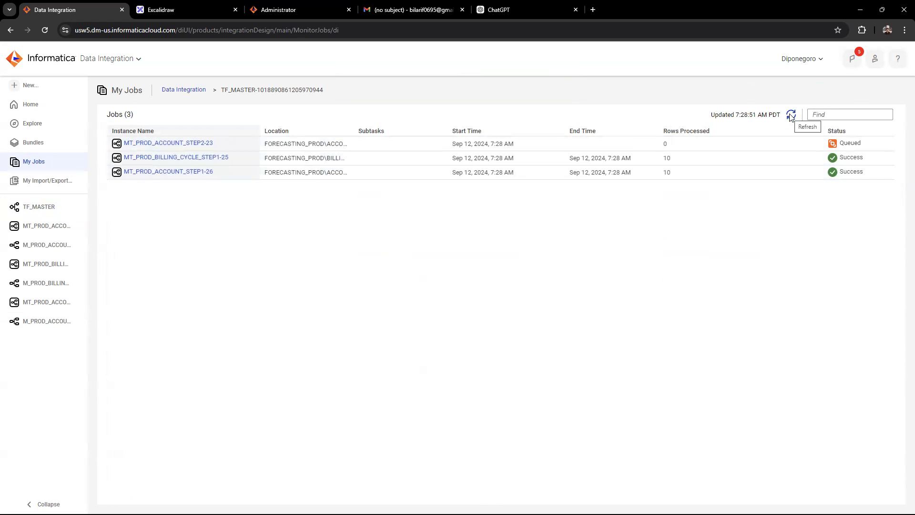
{"action": "left_click", "coordinate": [791, 116]}
{"action": "left_click", "coordinate": [790, 116]}
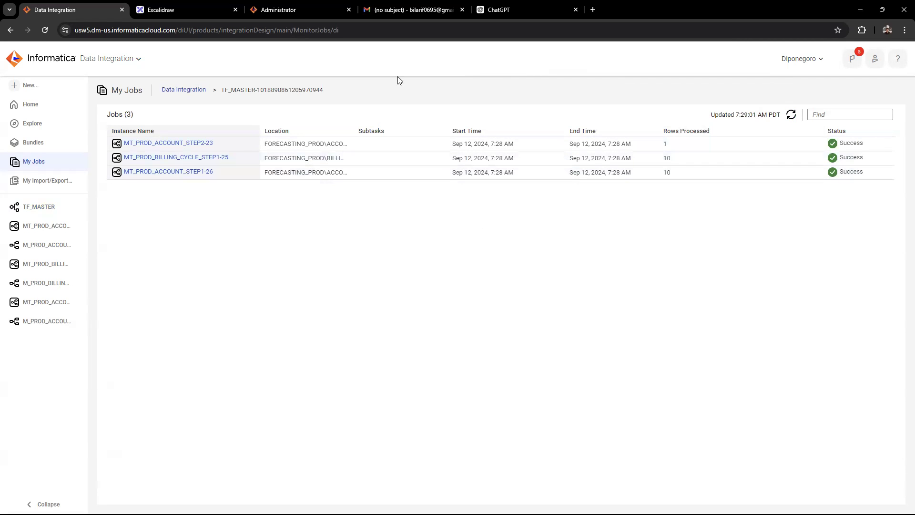
Switch to DBeaver and query the account columns of DATAHUB.DATAHUB_MASTER_ACCOUNT in the DATAHUB script
{"action": "key", "text": "alt+Tab"}
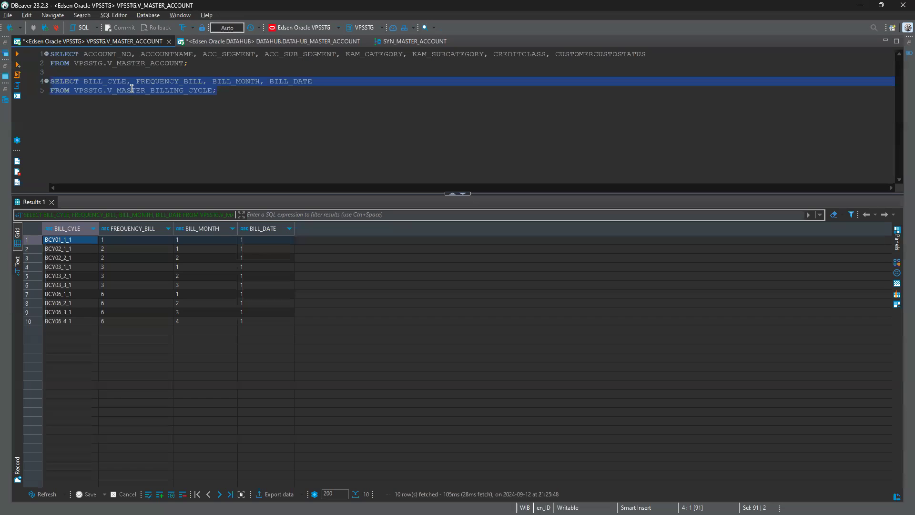
{"action": "left_click", "coordinate": [224, 41]}
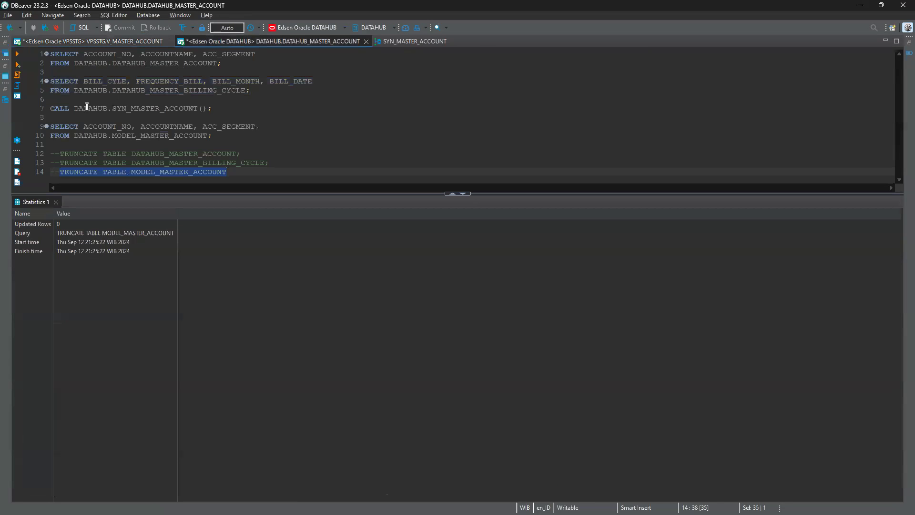
{"action": "left_click_drag", "start_coordinate": [233, 65], "coordinate": [22, 52]}
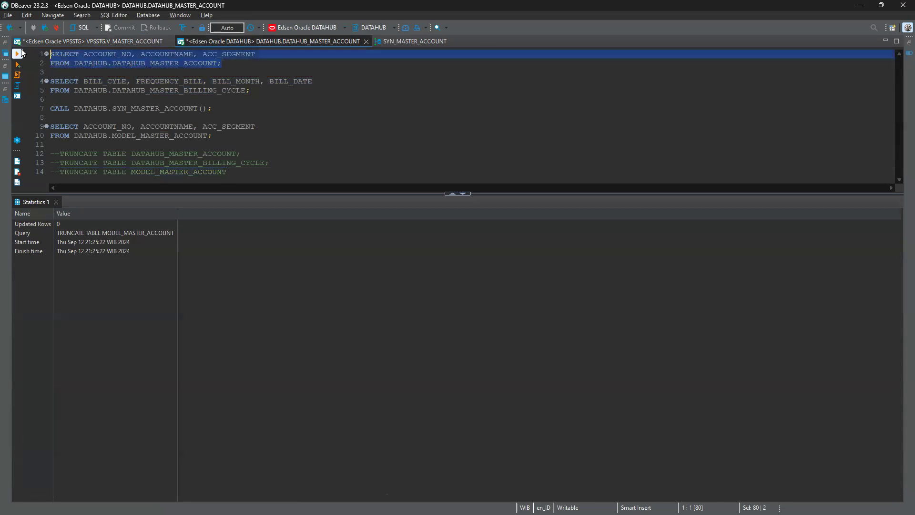
{"action": "left_click", "coordinate": [22, 53]}
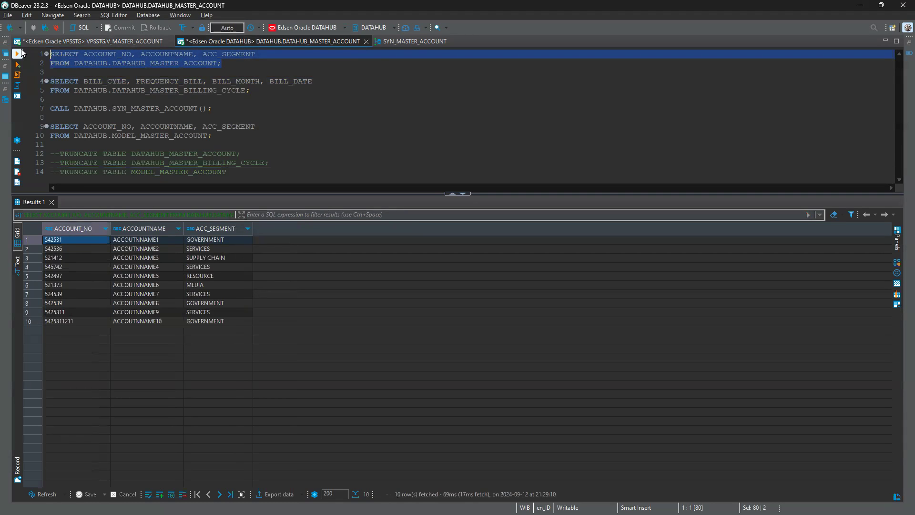
Run the SELECT query on DATAHUB.DATAHUB_MASTER_BILLING_CYCLE to check the loaded billing cycle rows
{"action": "key", "text": "Down"}
{"action": "key", "text": "Down"}
{"action": "key", "text": "Down"}
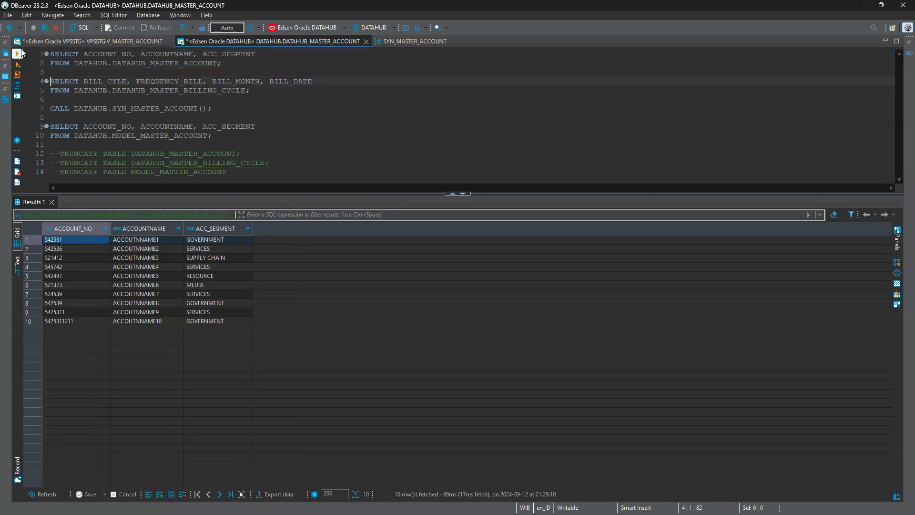
{"action": "key", "text": "shift+Down"}
{"action": "key", "text": "shift+Down"}
{"action": "left_click", "coordinate": [22, 52]}
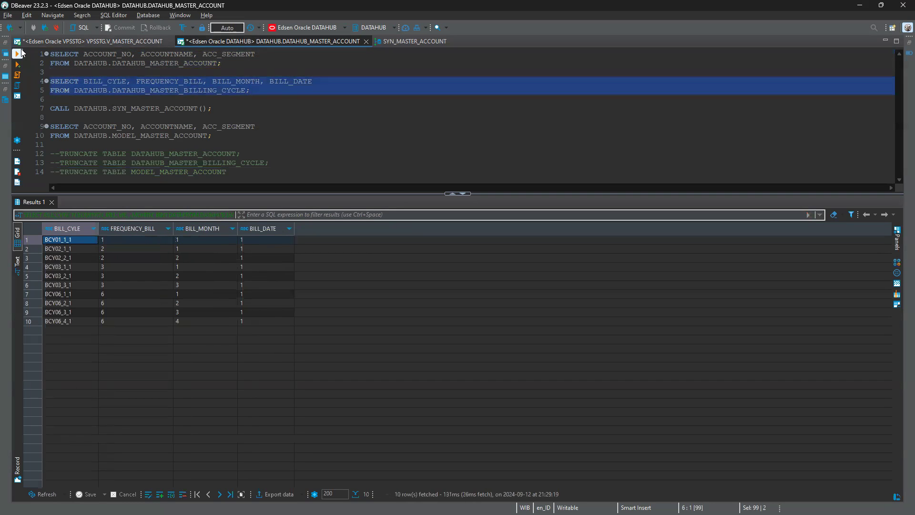
Run the SELECT query on DATAHUB.MODEL_MASTER_ACCOUNT to check the rows synchronised by the procedure
{"action": "key", "text": "Down"}
{"action": "key", "text": "Down"}
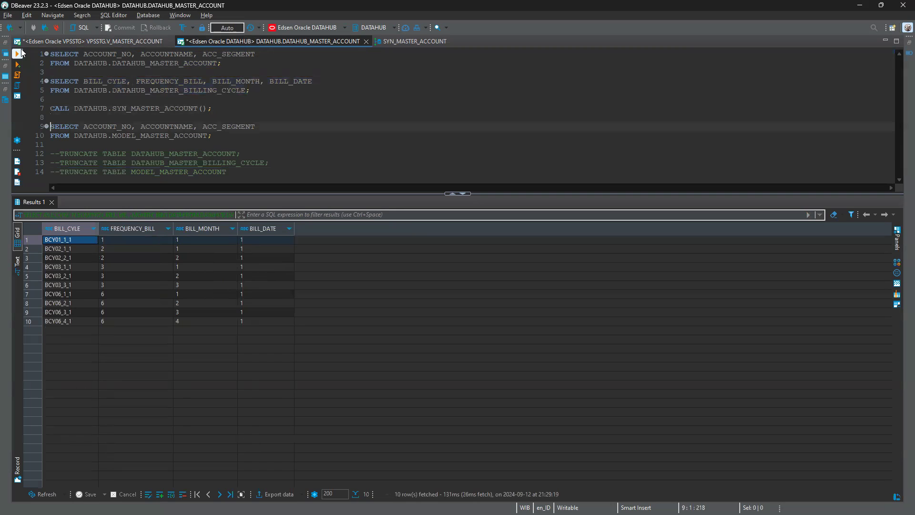
{"action": "key", "text": "shift+Down"}
{"action": "key", "text": "shift+Down"}
{"action": "left_click", "coordinate": [22, 53]}
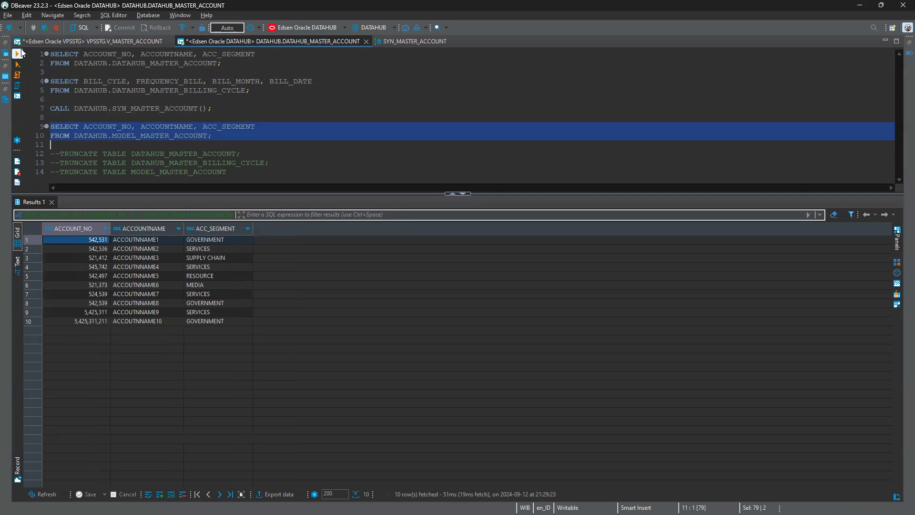
Switch back to Informatica Data Integration and return from the subtasks to the overall job list
{"action": "key", "text": "alt+Tab"}
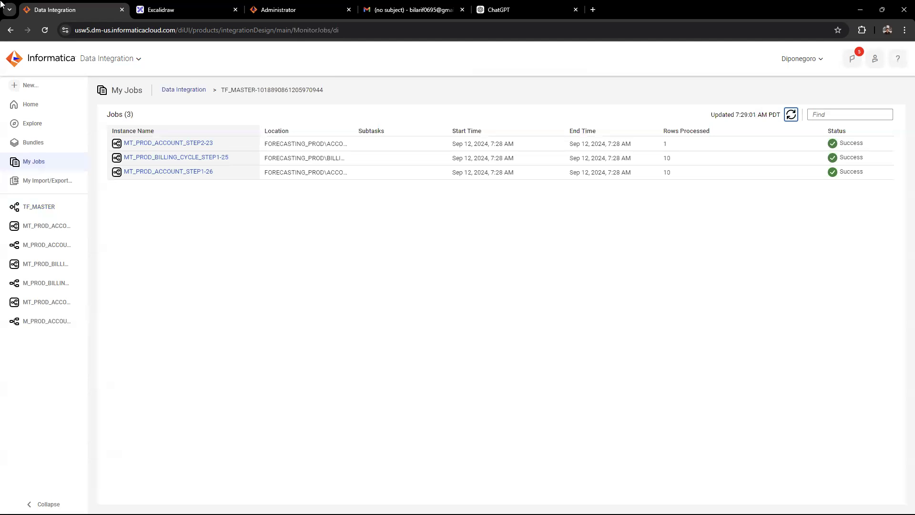
{"action": "left_click", "coordinate": [188, 91]}
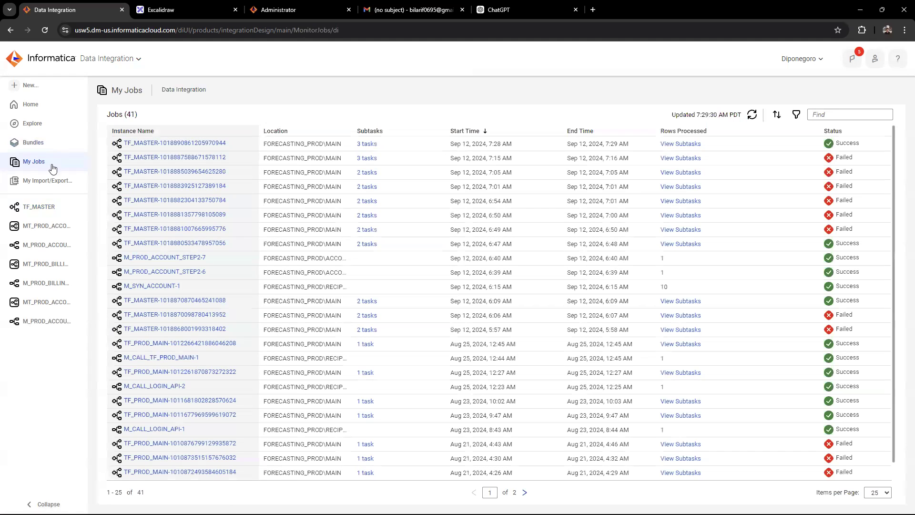
Reopen the TF_MASTER taskflow and expand the DT_ACCOUNT properties to examine its error handling settings
{"action": "left_click", "coordinate": [43, 214]}
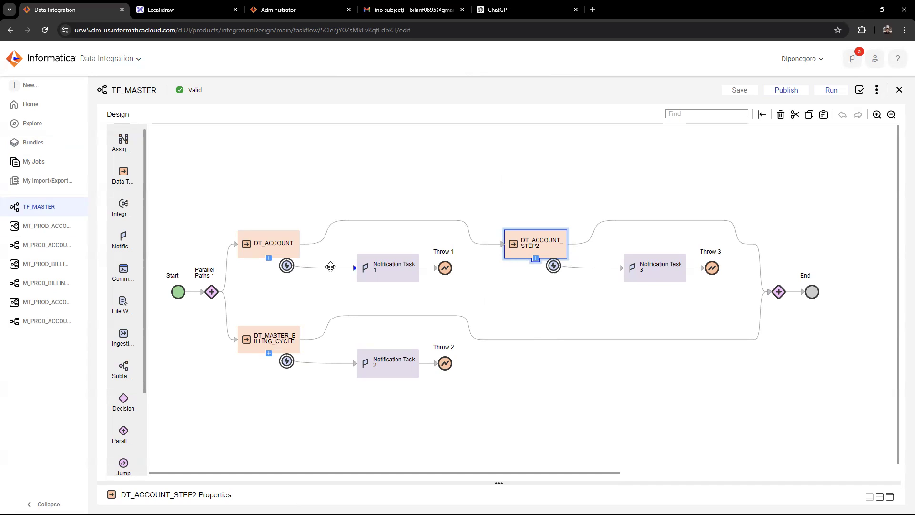
{"action": "left_click", "coordinate": [271, 251]}
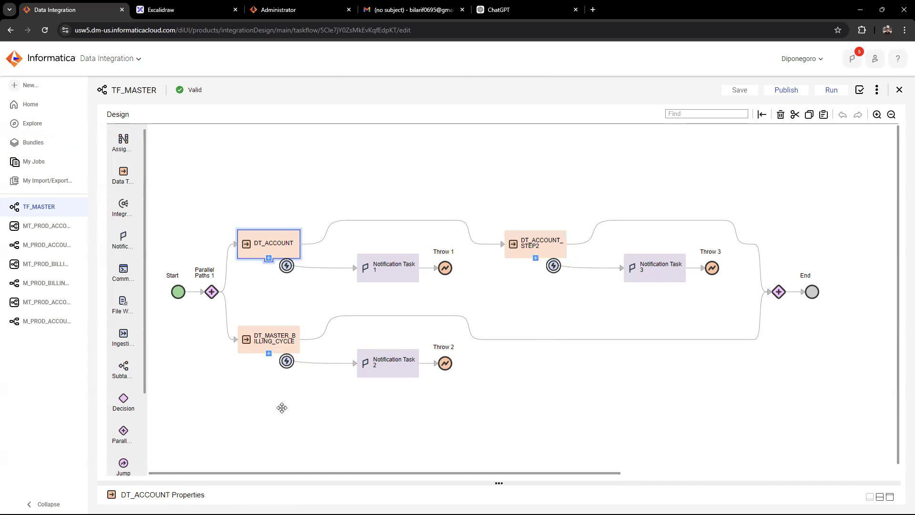
{"action": "left_click", "coordinate": [880, 496]}
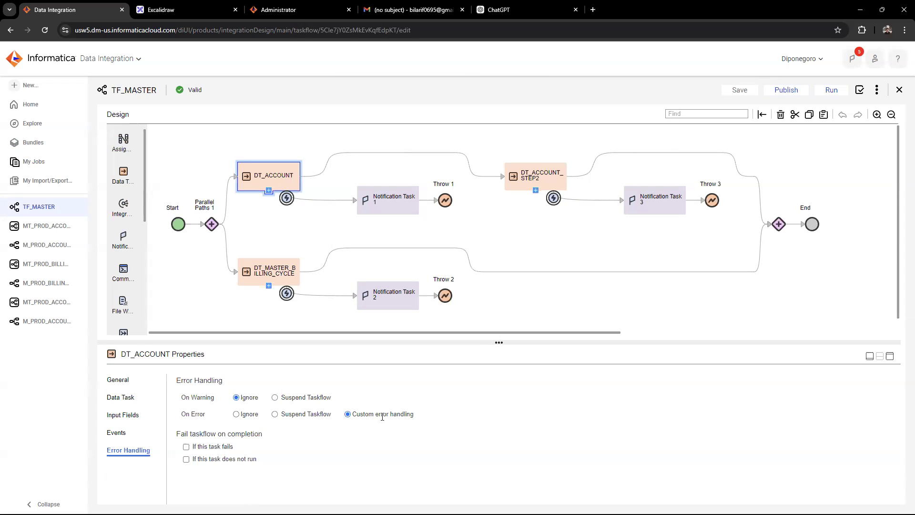
Inspect Notification Task 1 and Notification Task 2 in the taskflow and show the email details of Notification Task 1
{"action": "left_click", "coordinate": [392, 210]}
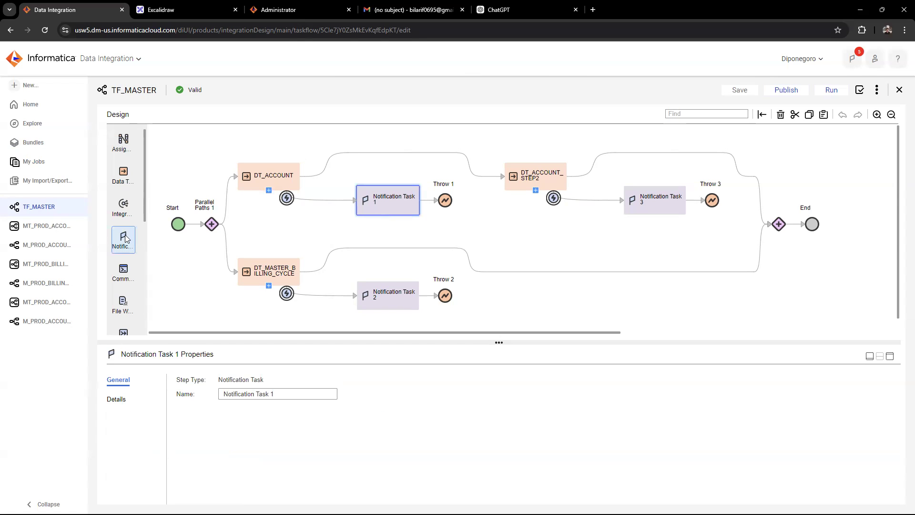
{"action": "left_click_drag", "start_coordinate": [125, 241], "coordinate": [217, 216]}
{"action": "left_click", "coordinate": [413, 304]}
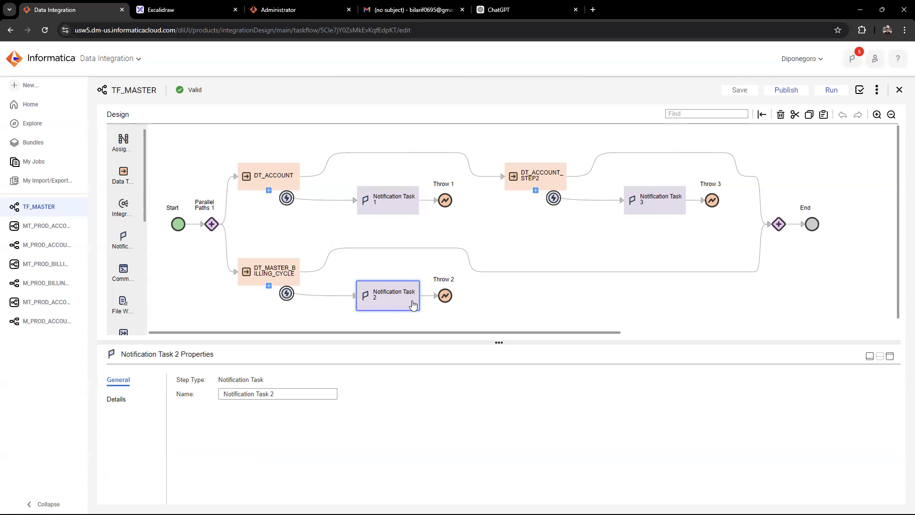
{"action": "left_click", "coordinate": [386, 198]}
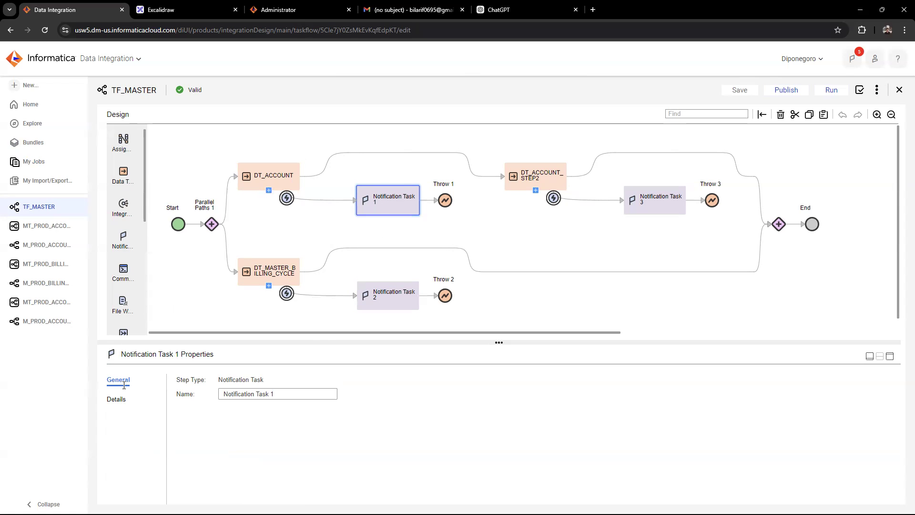
{"action": "left_click", "coordinate": [116, 399]}
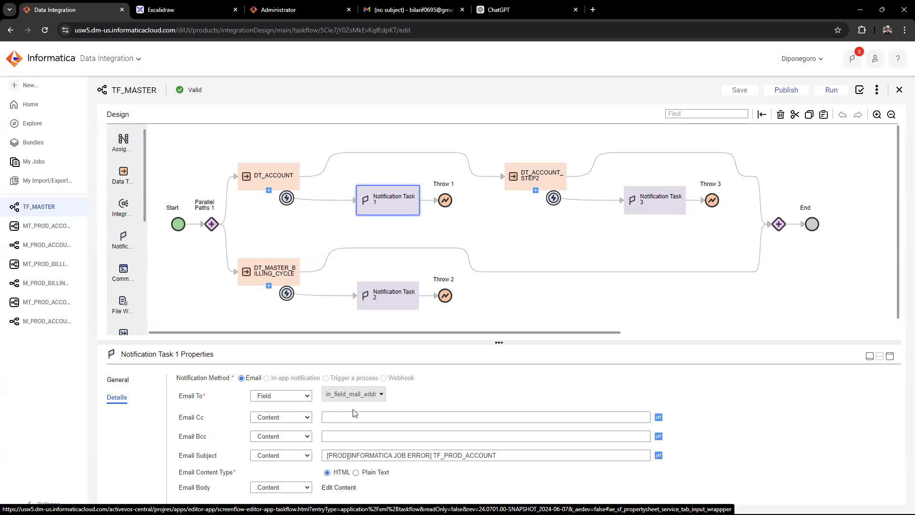
Check the taskflow's input fields on the Start step and view the email body content of Notification Task 1
{"action": "left_click", "coordinate": [174, 226]}
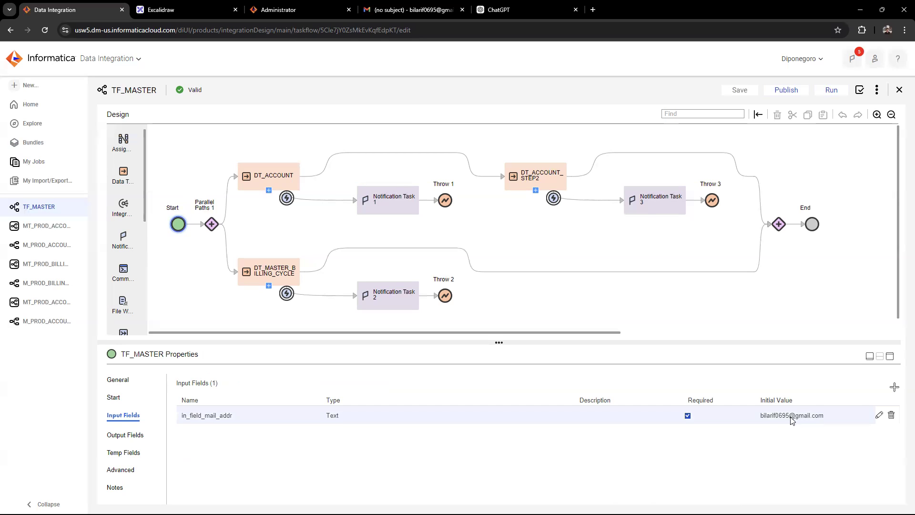
{"action": "left_click", "coordinate": [415, 212]}
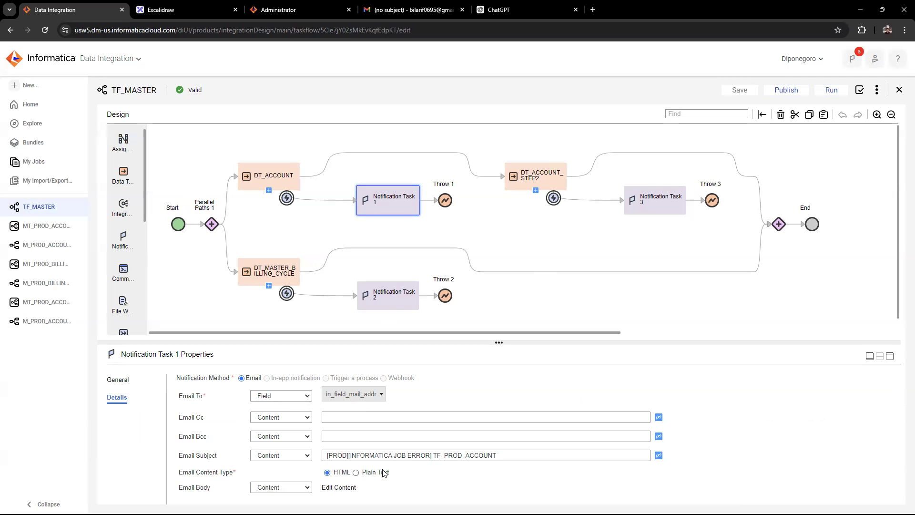
{"action": "left_click", "coordinate": [341, 488]}
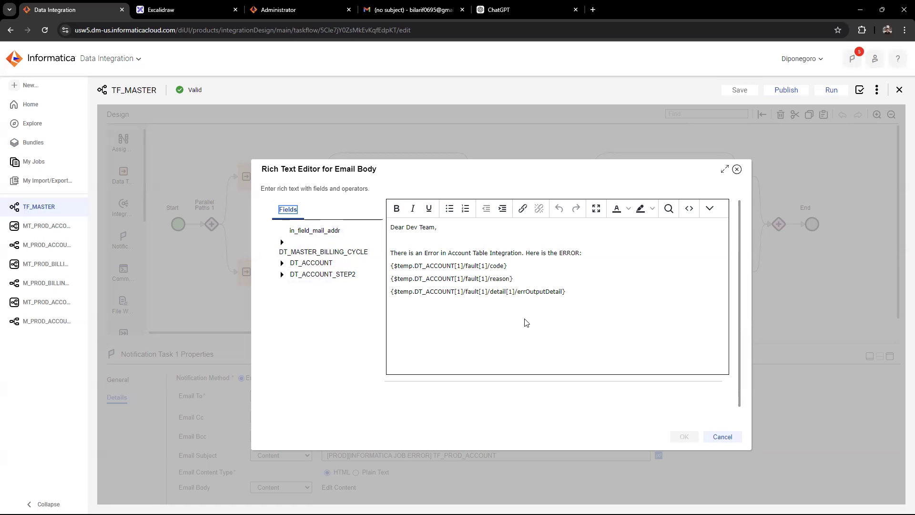
{"action": "left_click", "coordinate": [717, 437]}
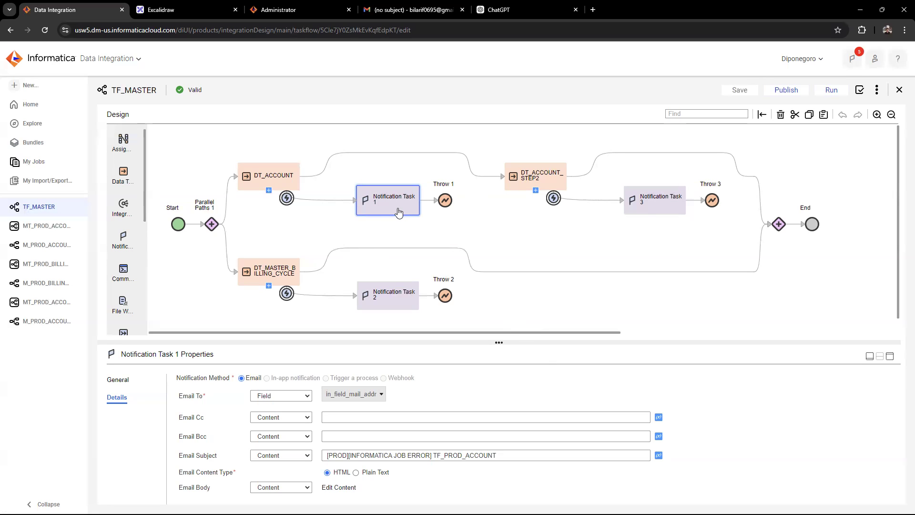
Switch to DBeaver and run the SELECT query on VPSSTG.V_MASTER_ACCOUNT to list the source account rows
{"action": "key", "text": "alt+Tab"}
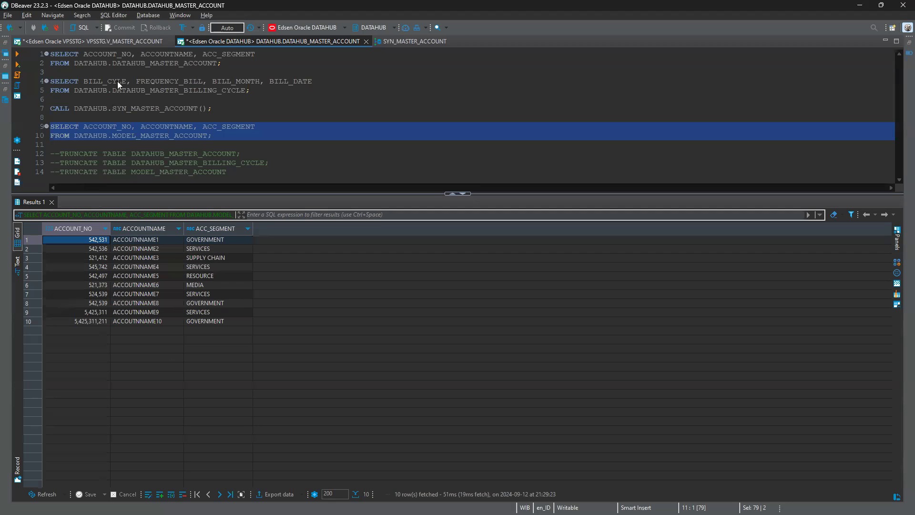
{"action": "left_click", "coordinate": [102, 42]}
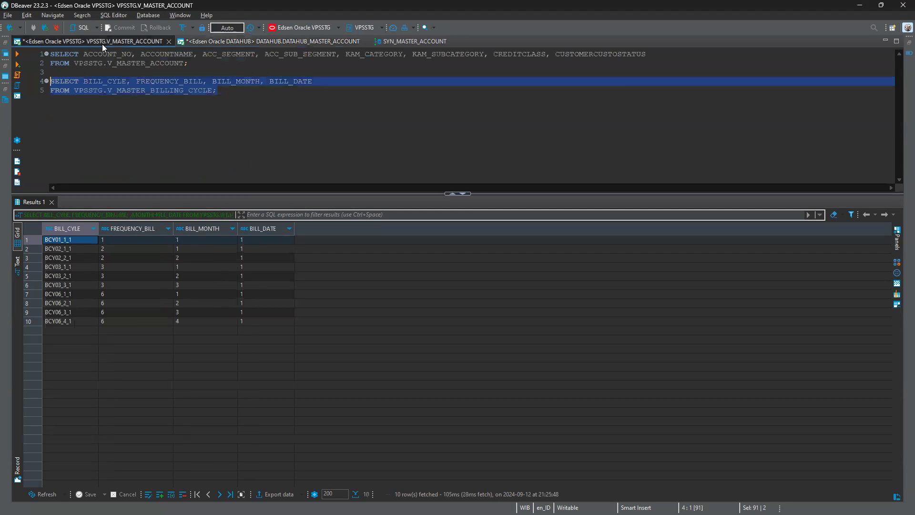
{"action": "left_click_drag", "start_coordinate": [199, 65], "coordinate": [43, 54]}
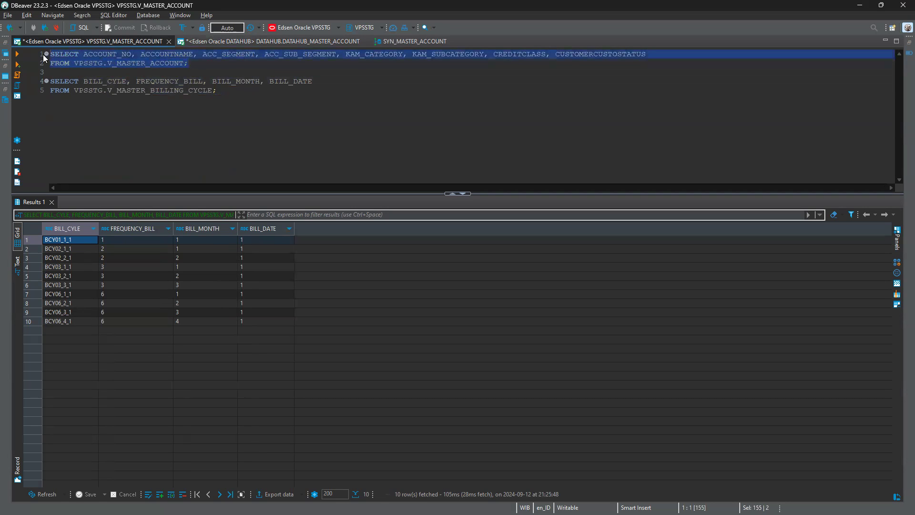
{"action": "key", "text": "ctrl+Return"}
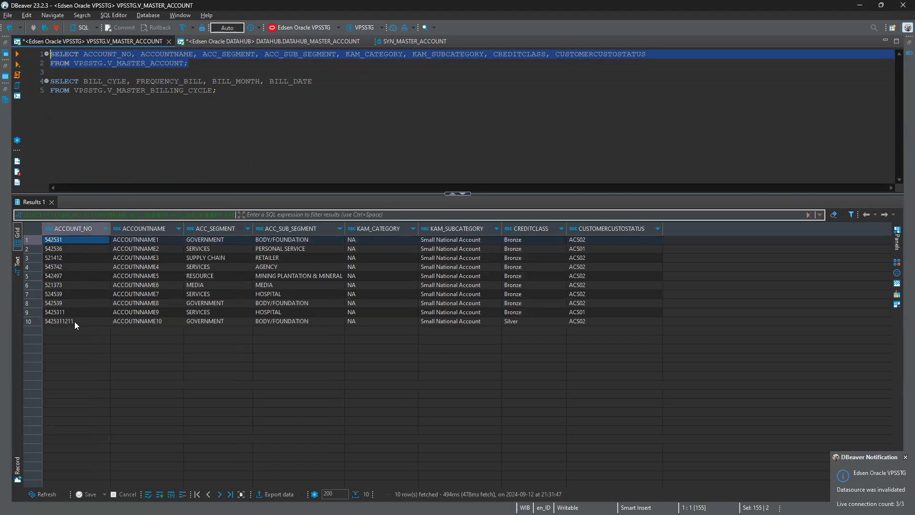
Try to save "sqocknwoqecn" as the ACCOUNT_NO of the ACCOUTNNAME10 row
{"action": "double_click", "coordinate": [75, 322]}
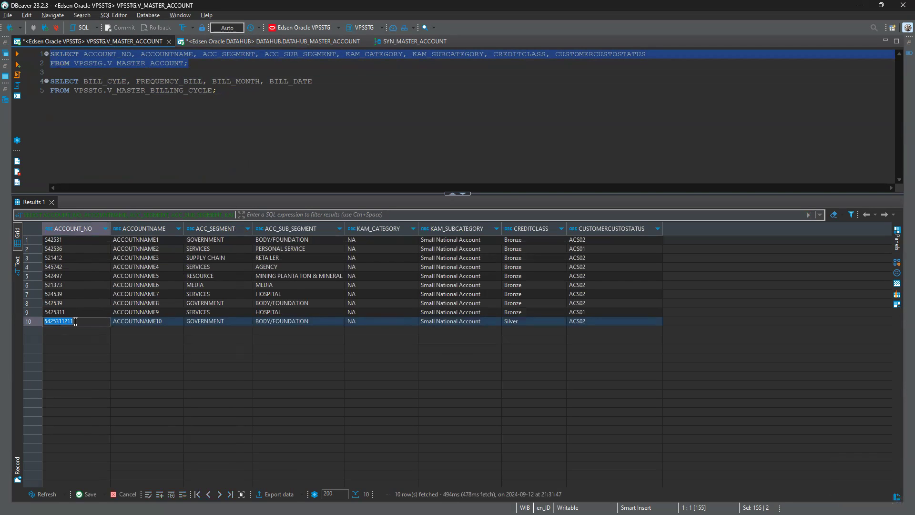
{"action": "type", "text": "sqocknwoqecn"}
{"action": "key", "text": "Return"}
{"action": "left_click", "coordinate": [89, 494]}
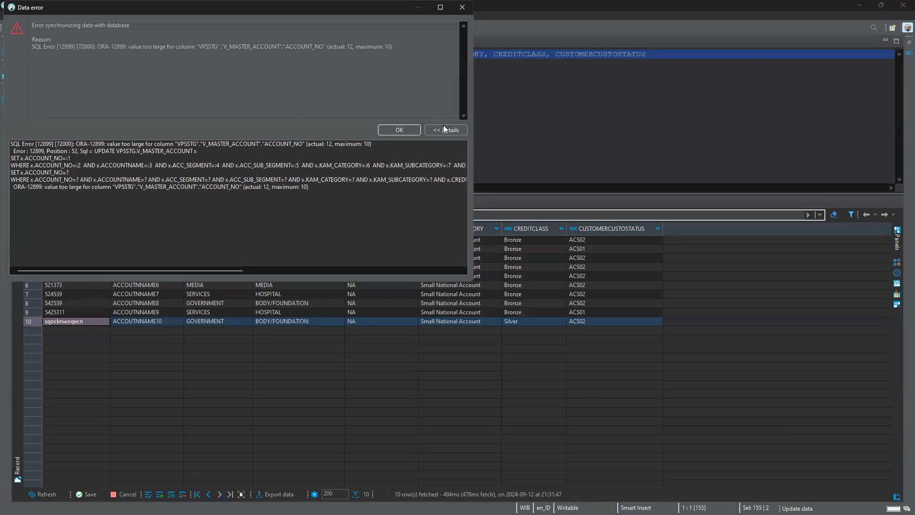
{"action": "left_click", "coordinate": [403, 132]}
Set the ACCOUNT_NO of the tenth source row to "test" and save the change to the database
{"action": "double_click", "coordinate": [89, 322]}
{"action": "type", "text": "test"}
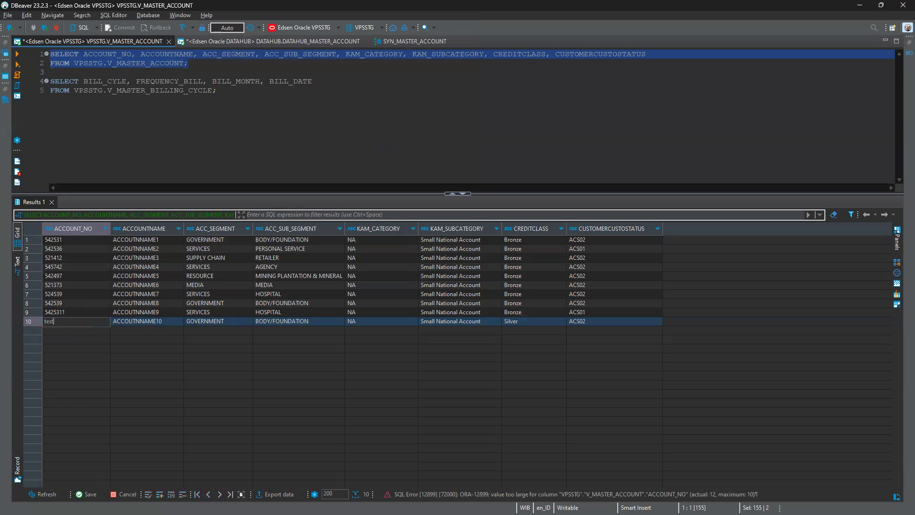
{"action": "left_click", "coordinate": [84, 496]}
{"action": "left_click", "coordinate": [131, 139]}
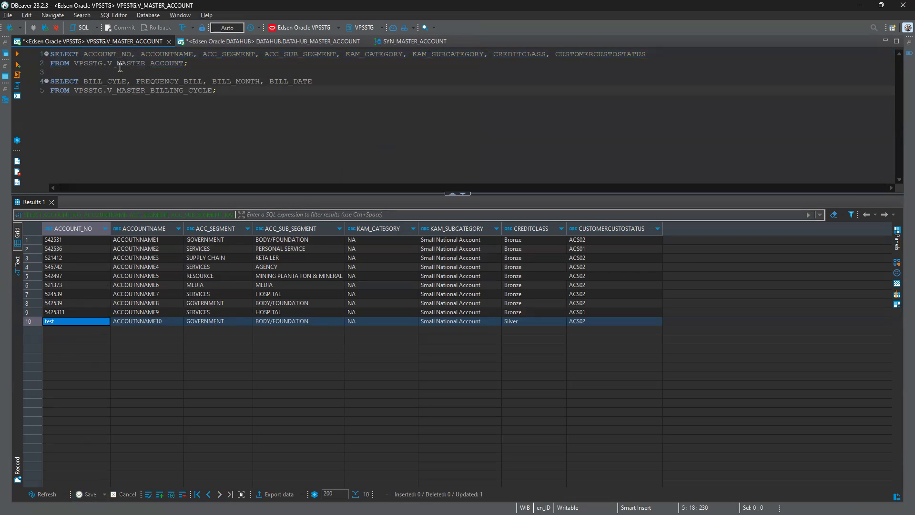
Run the commented TRUNCATE TABLE statement for DATAHUB_MASTER_ACCOUNT in the DATAHUB script
{"action": "left_click", "coordinate": [178, 41]}
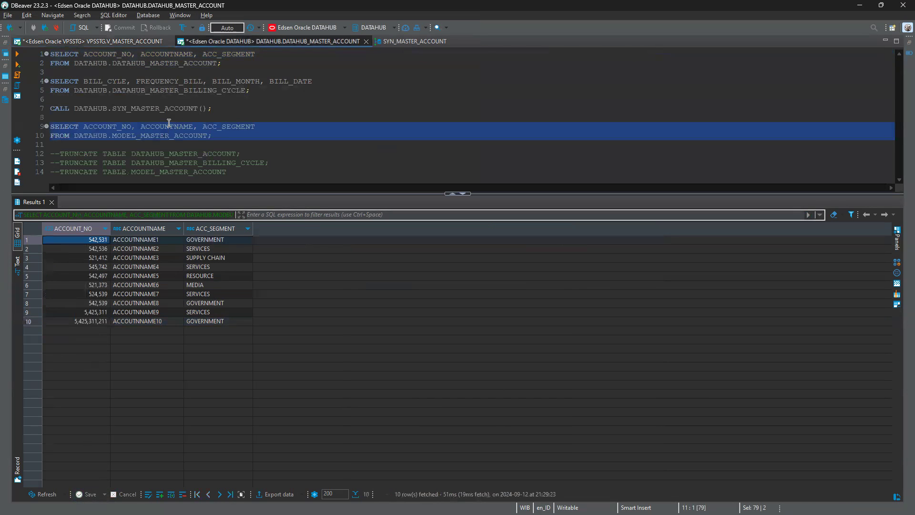
{"action": "left_click_drag", "start_coordinate": [60, 154], "coordinate": [240, 153]}
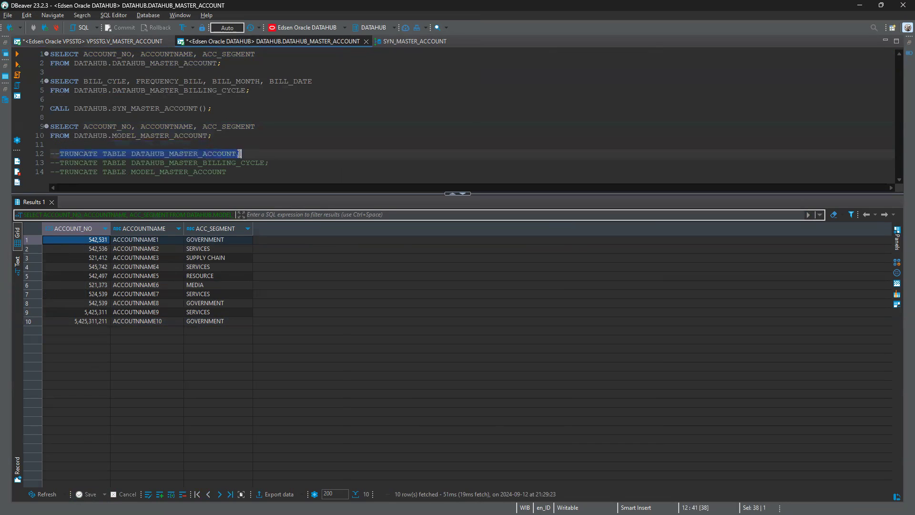
{"action": "key", "text": "ctrl+Return"}
Run the commented TRUNCATE TABLE statement for DATAHUB_MASTER_BILLING_CYCLE
{"action": "key", "text": "Down"}
{"action": "key", "text": "ctrl+Left"}
Run the commented TRUNCATE TABLE statement for MODEL_MASTER_ACCOUNT
{"action": "key", "text": "ctrl+Left"}
{"action": "key", "text": "ctrl+Left"}
{"action": "key", "text": "shift+Down"}
{"action": "key", "text": "shift+Left"}
{"action": "key", "text": "shift+Left"}
{"action": "key", "text": "shift+Left"}
{"action": "key", "text": "ctrl+Return"}
{"action": "key", "text": "ctrl+End"}
{"action": "key", "text": "BackSpace"}
{"action": "key", "text": "ctrl+Left"}
{"action": "key", "text": "ctrl+Left"}
{"action": "key", "text": "ctrl+Left"}
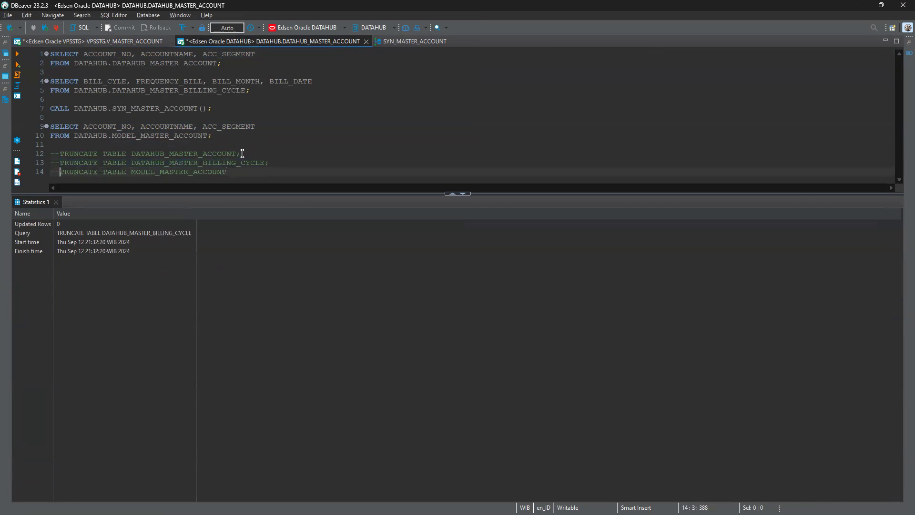
{"action": "key", "text": "shift+End"}
{"action": "key", "text": "ctrl+Return"}
Run the SELECT queries on DATAHUB_MASTER_ACCOUNT and DATAHUB_MASTER_BILLING_CYCLE to check the truncated tables
{"action": "left_click_drag", "start_coordinate": [222, 64], "coordinate": [30, 43]}
{"action": "key", "text": "ctrl+Return"}
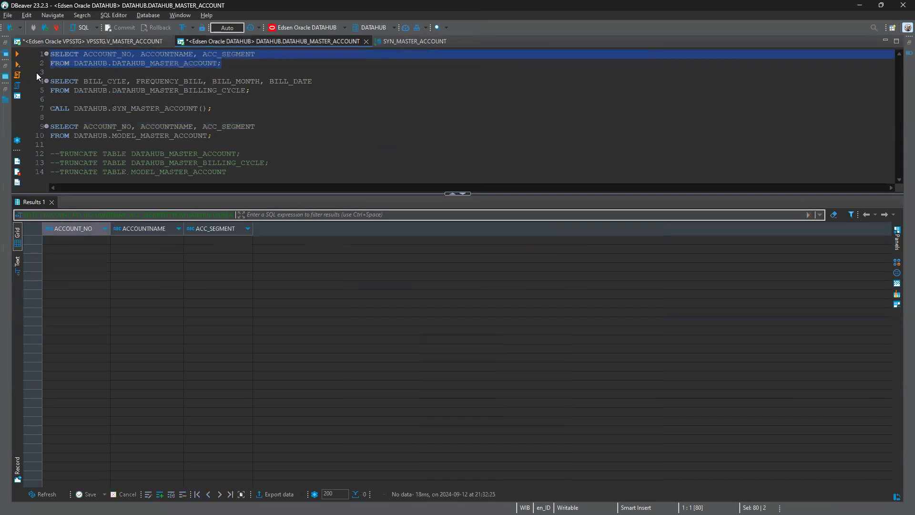
{"action": "left_click", "coordinate": [51, 81]}
{"action": "left_click_drag", "start_coordinate": [51, 81], "coordinate": [55, 99]}
{"action": "key", "text": "ctrl+Return"}
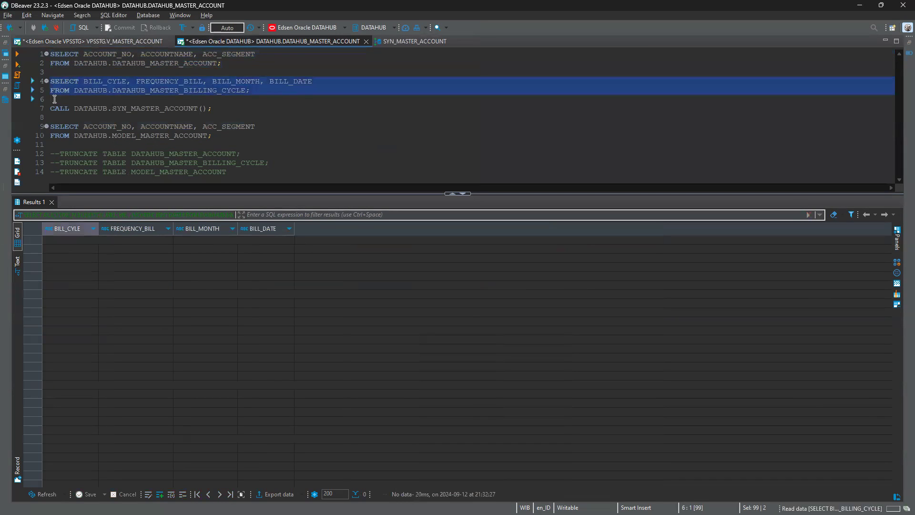
Run the SELECT query on DATAHUB.MODEL_MASTER_ACCOUNT to check the truncated model table
{"action": "key", "text": "Down"}
{"action": "key", "text": "Down"}
{"action": "key", "text": "Down"}
{"action": "key", "text": "shift+Down"}
{"action": "key", "text": "shift+Down"}
{"action": "key", "text": "ctrl+Return"}
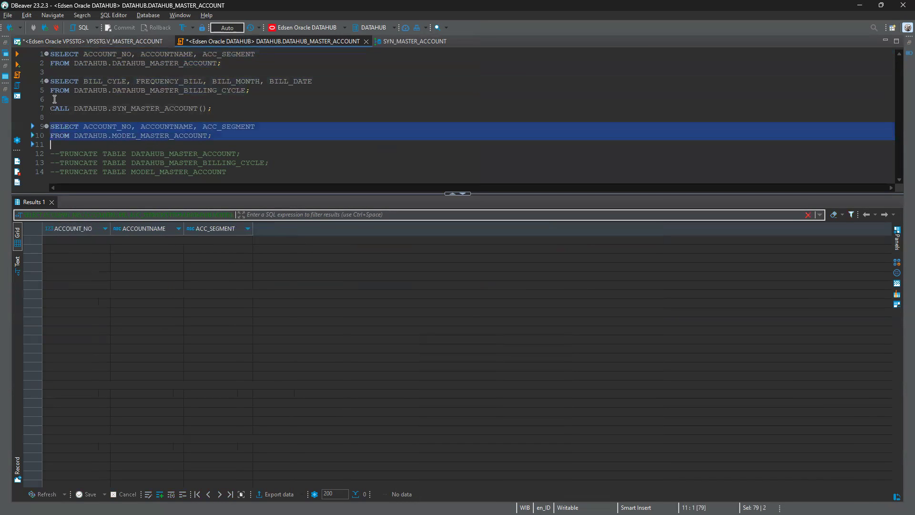
Switch to Informatica Data Integration, run the TF_MASTER taskflow again and open the list of its subtask jobs
{"action": "key", "text": "alt+Tab"}
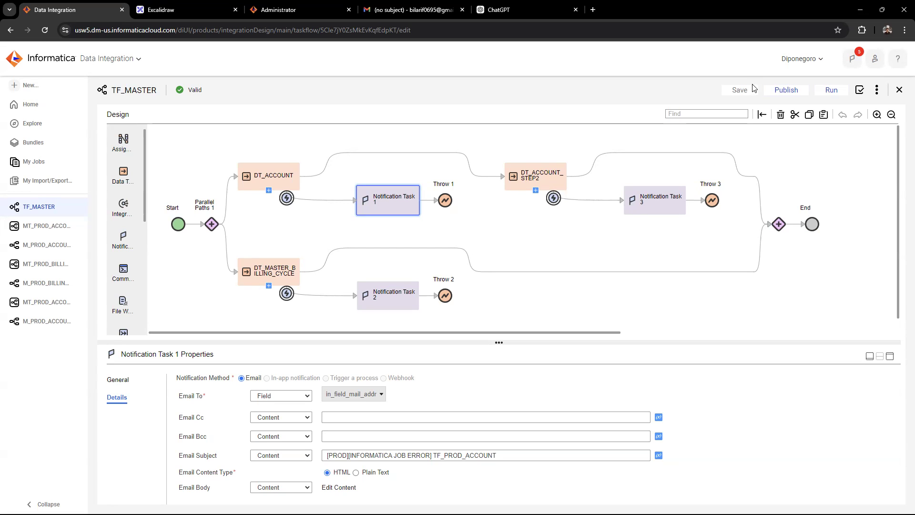
{"action": "left_click", "coordinate": [831, 90]}
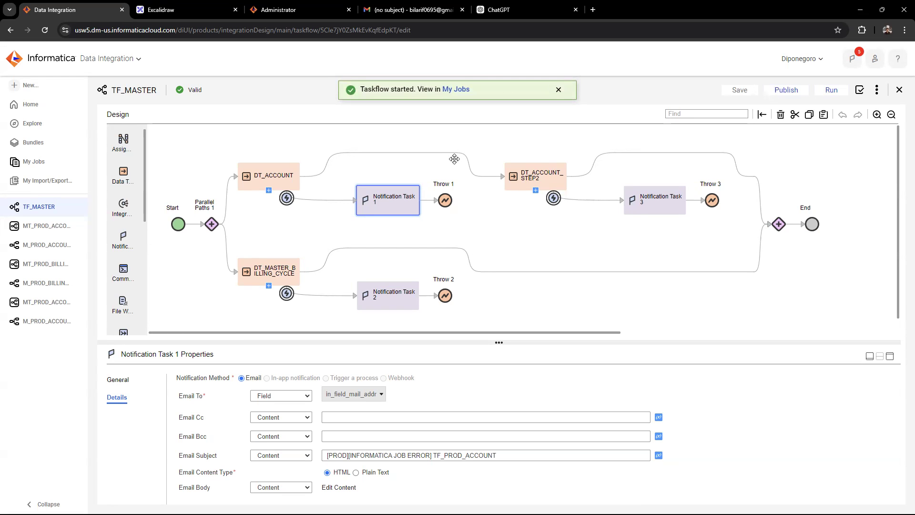
{"action": "left_click", "coordinate": [457, 89]}
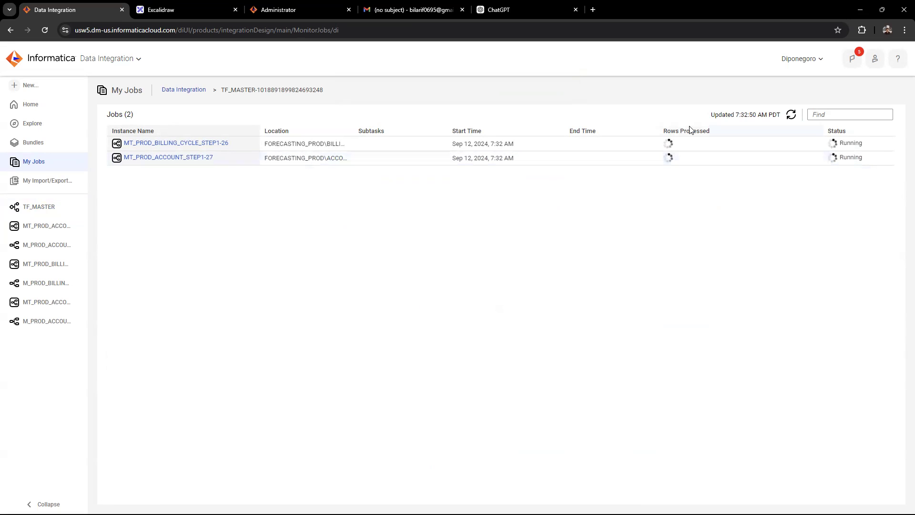
Refresh the TF_MASTER job list repeatedly to monitor the subtasks until MT_PROD_ACCOUNT_STEP2 finishes
{"action": "left_click", "coordinate": [790, 117]}
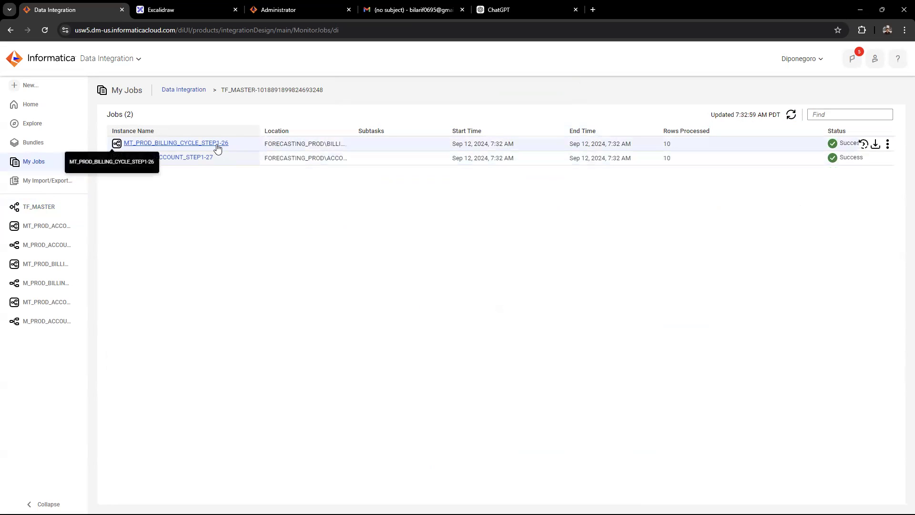
{"action": "left_click", "coordinate": [791, 115]}
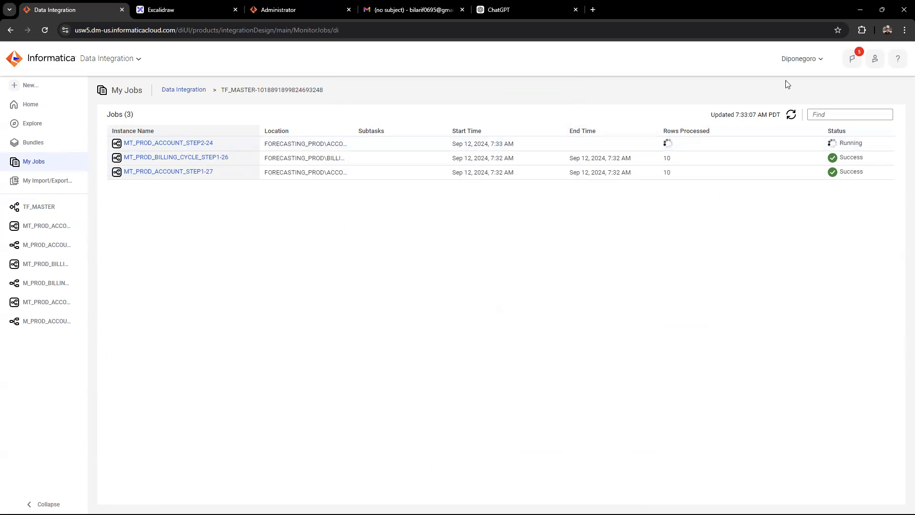
{"action": "left_click", "coordinate": [793, 115]}
{"action": "left_click", "coordinate": [791, 112]}
Open the newest taskflow error email in the Gmail inbox, read its error details, and return to the Data Integration jobs
{"action": "mouse_move", "coordinate": [842, 147]}
{"action": "key", "text": "ctrl+Tab"}
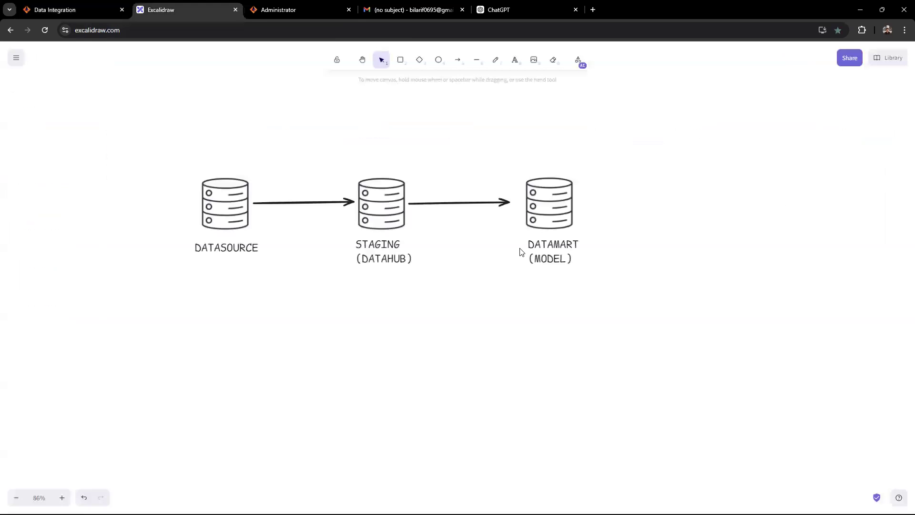
{"action": "key", "text": "ctrl+Tab"}
{"action": "key", "text": "ctrl+Tab"}
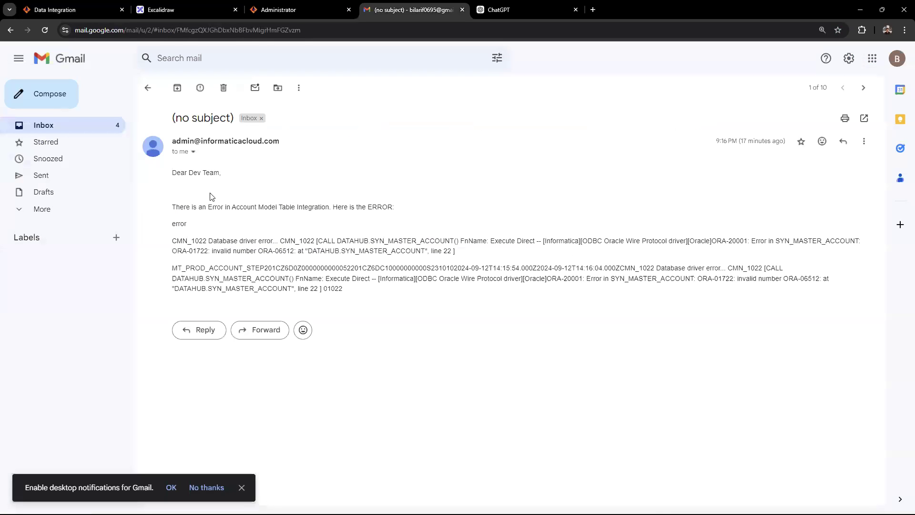
{"action": "left_click", "coordinate": [55, 126]}
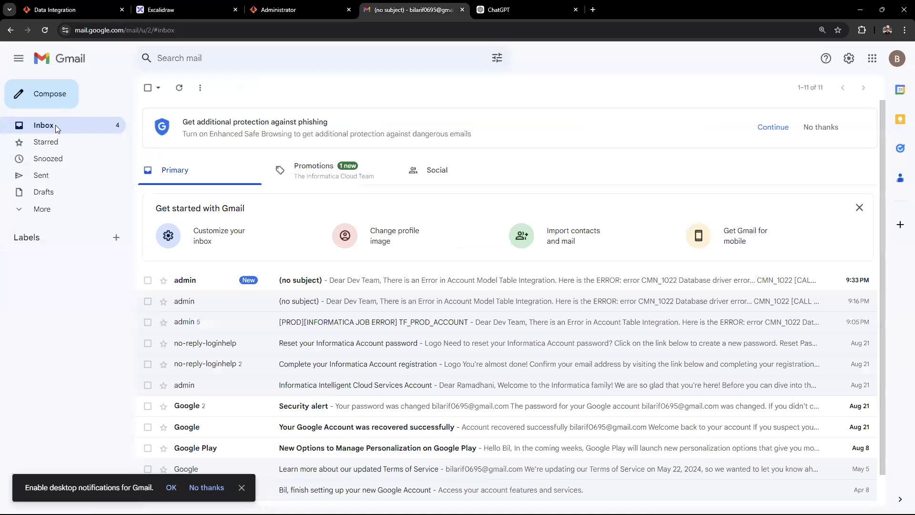
{"action": "left_click", "coordinate": [345, 283]}
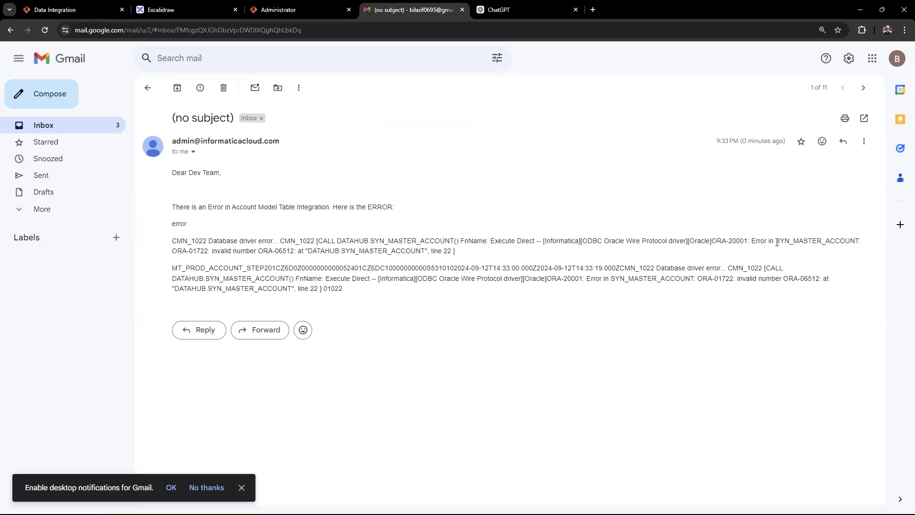
{"action": "mouse_move", "coordinate": [778, 242]}
{"action": "left_mouse_down"}
{"action": "mouse_move", "coordinate": [785, 255]}
{"action": "mouse_move", "coordinate": [793, 241]}
{"action": "left_mouse_up"}
{"action": "left_click", "coordinate": [61, 5]}
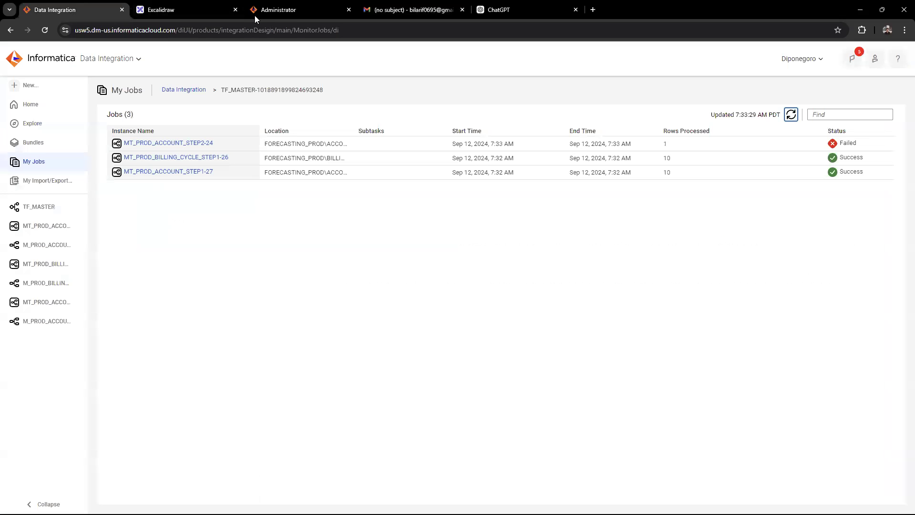